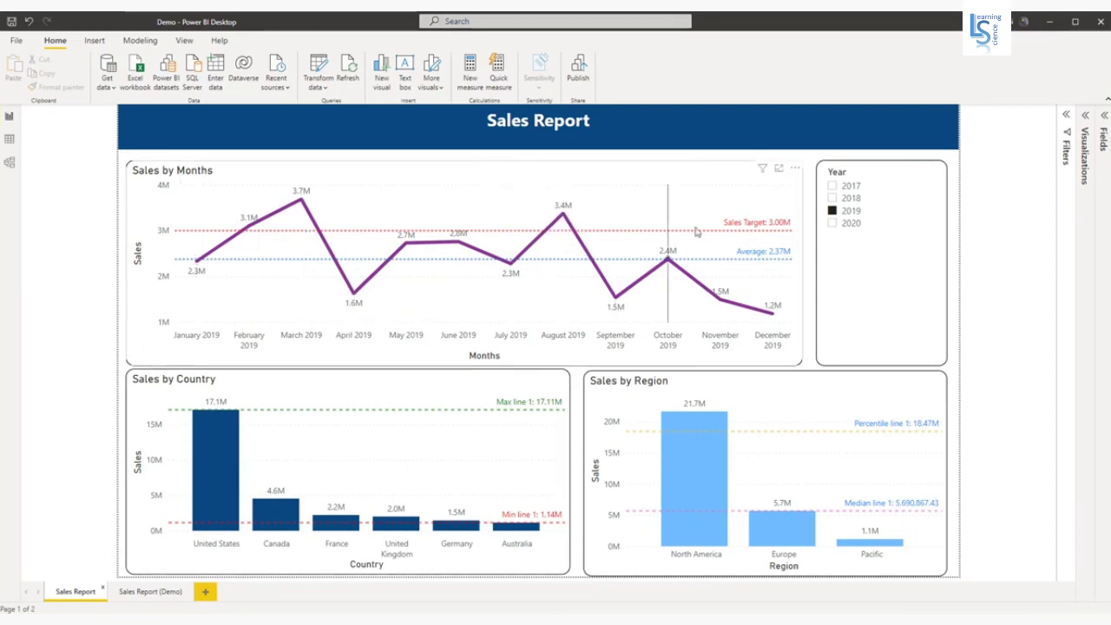
Step: On the Sales Report (Demo) page, select the Sales by Months line chart and show its Analytics options
{"action": "mouse_move", "coordinate": [783, 228]}
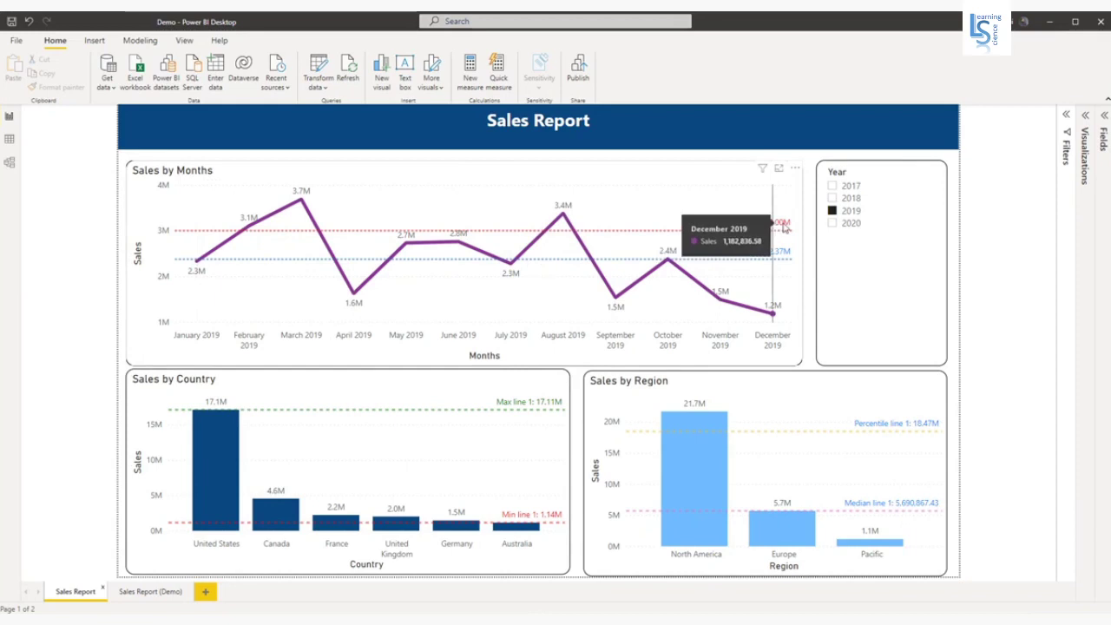
{"action": "left_click", "coordinate": [151, 592]}
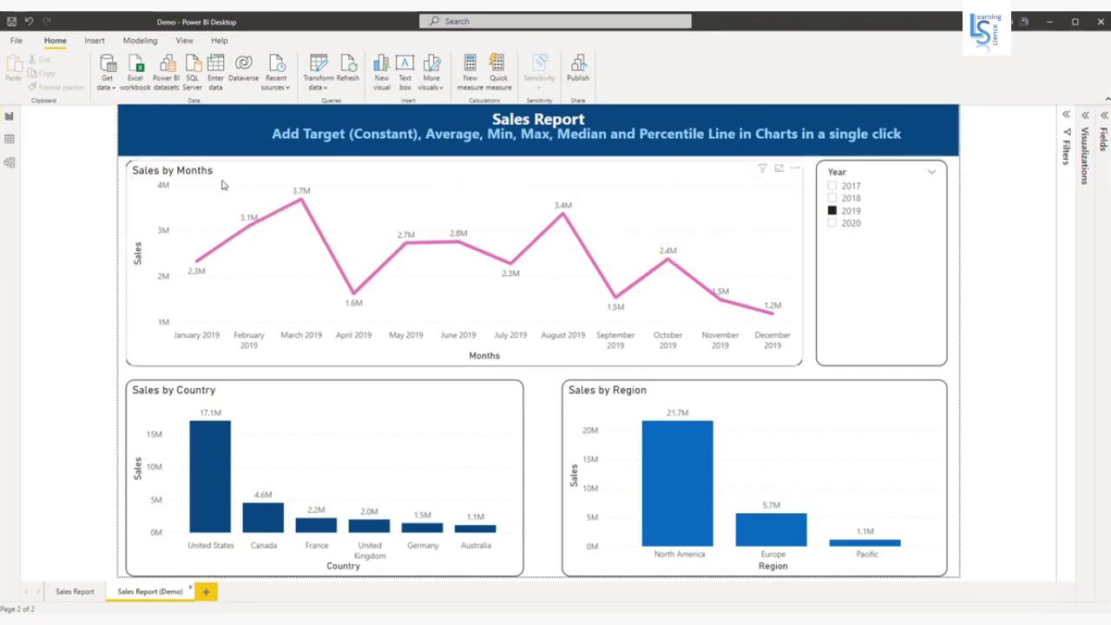
{"action": "left_click", "coordinate": [139, 207]}
{"action": "left_click", "coordinate": [1087, 118]}
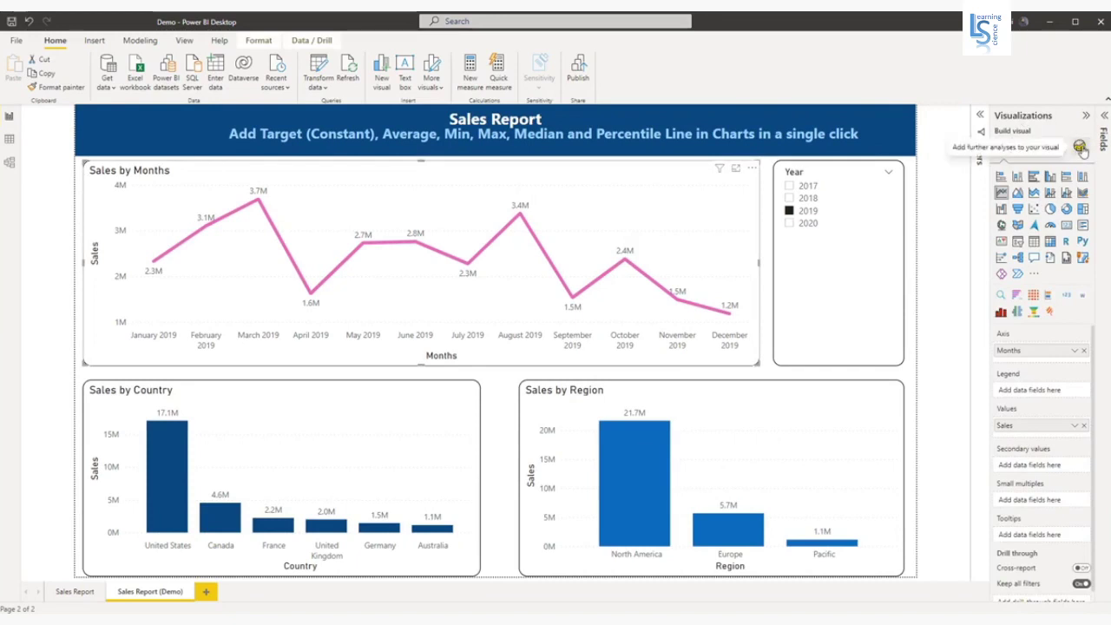
{"action": "left_click", "coordinate": [1080, 148]}
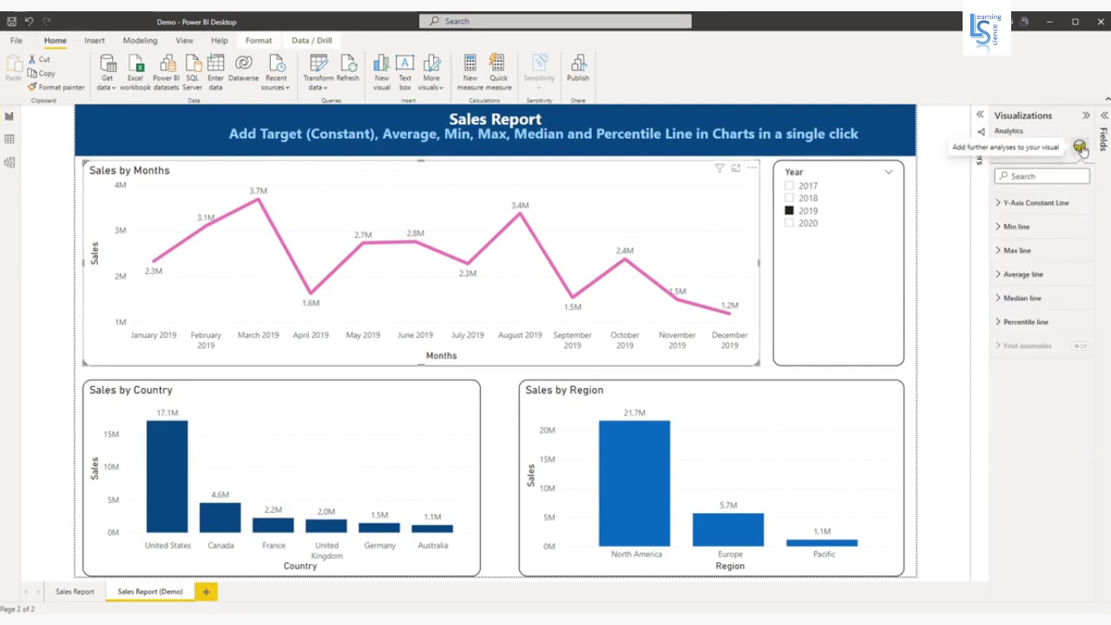
Step: Add a Y-axis constant line at 3,000,000 to Sales by Months, coloured orange with a dotted style
{"action": "left_click", "coordinate": [1000, 207]}
{"action": "left_click", "coordinate": [1021, 241]}
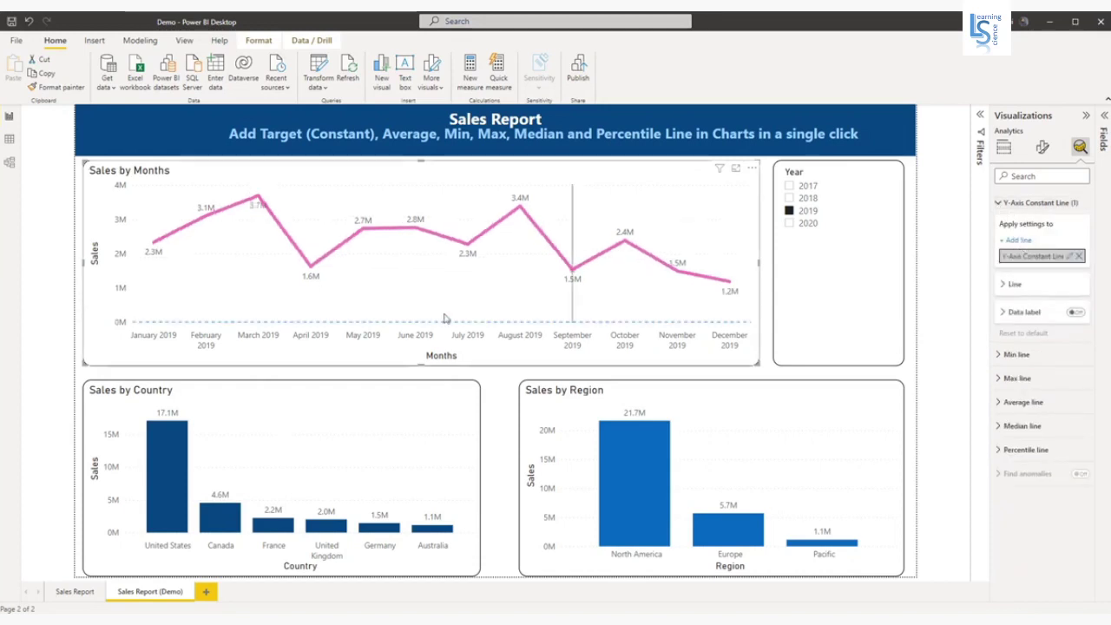
{"action": "left_click", "coordinate": [1006, 284]}
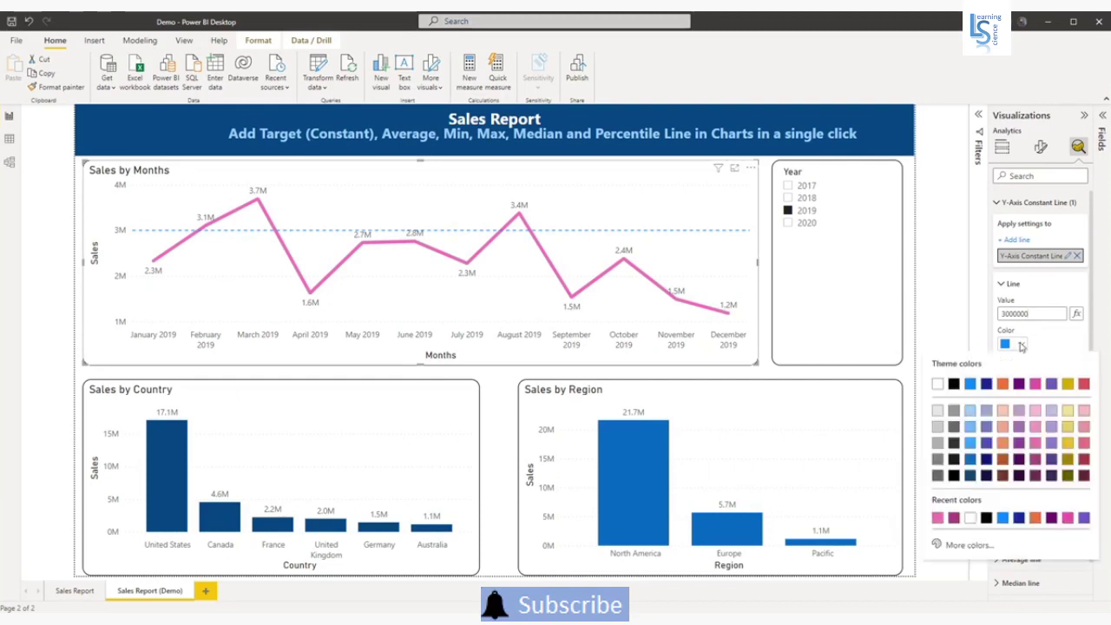
{"action": "left_click", "coordinate": [1019, 346]}
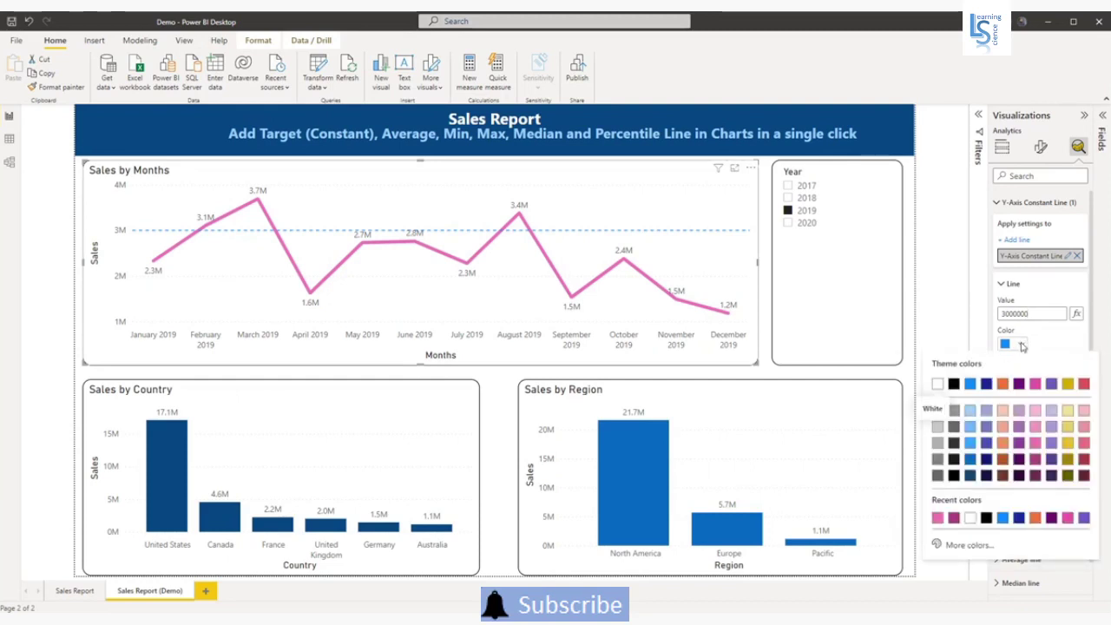
{"action": "left_click", "coordinate": [1004, 383]}
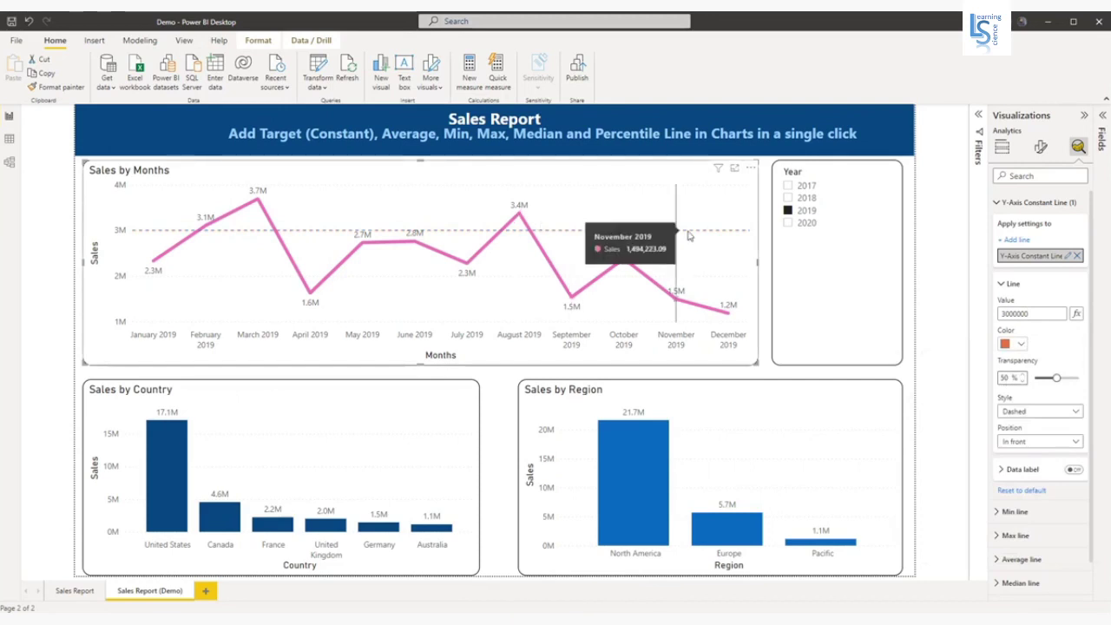
{"action": "left_click", "coordinate": [1076, 412]}
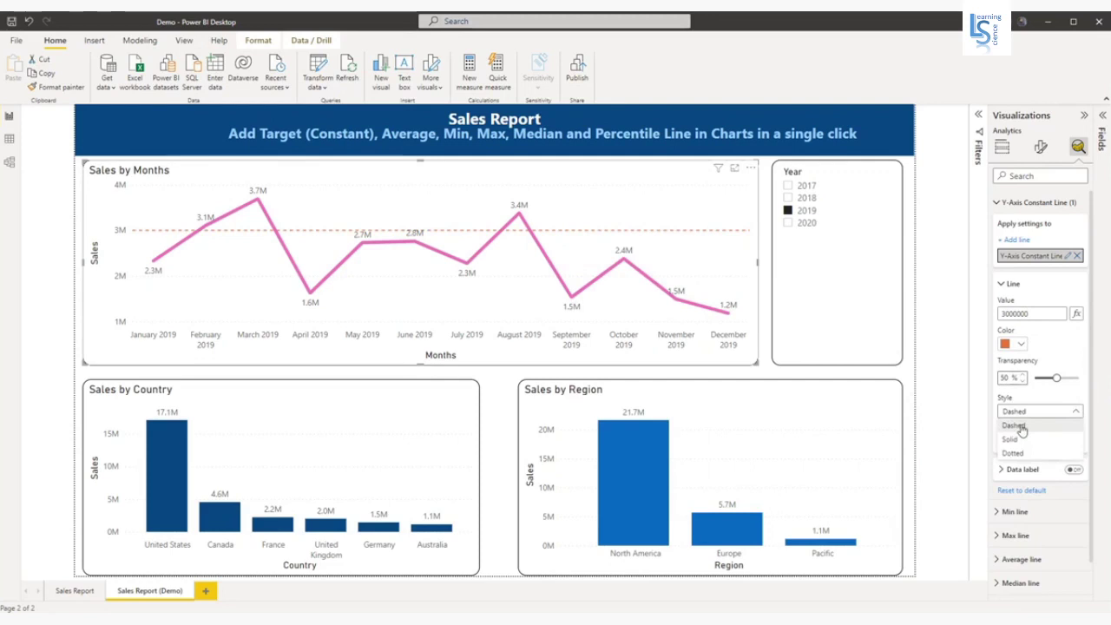
{"action": "left_click", "coordinate": [1014, 453]}
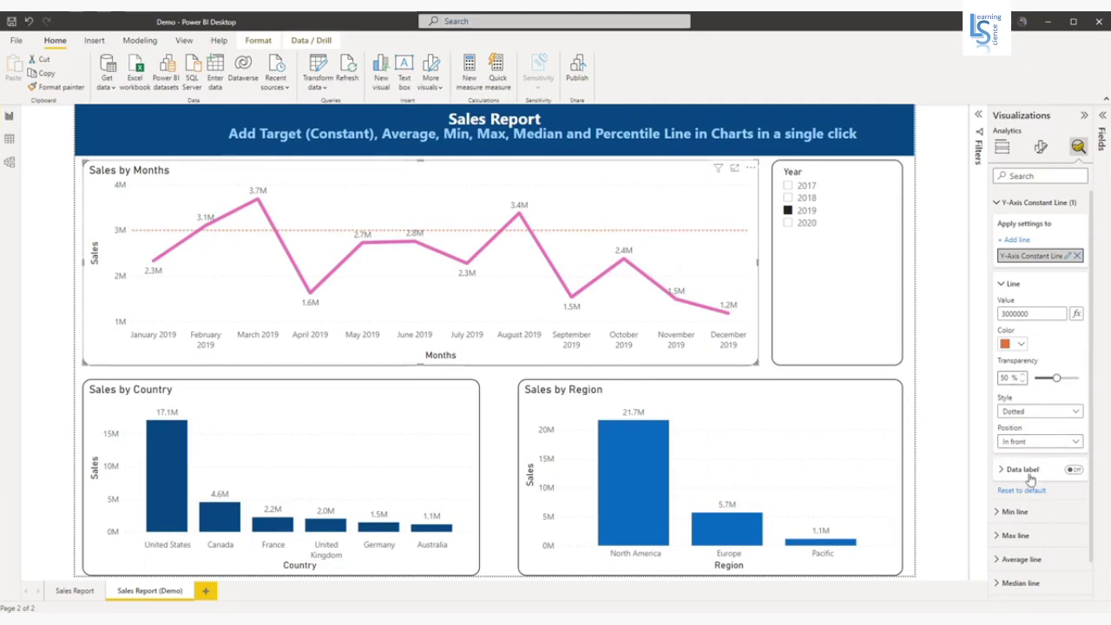
Step: Turn on the constant line's data label, positioned right and above, showing both name and value
{"action": "left_click", "coordinate": [1074, 470]}
{"action": "left_click", "coordinate": [1003, 471]}
{"action": "scroll", "coordinate": [1003, 473], "scroll_direction": "down", "scroll_amount": 3}
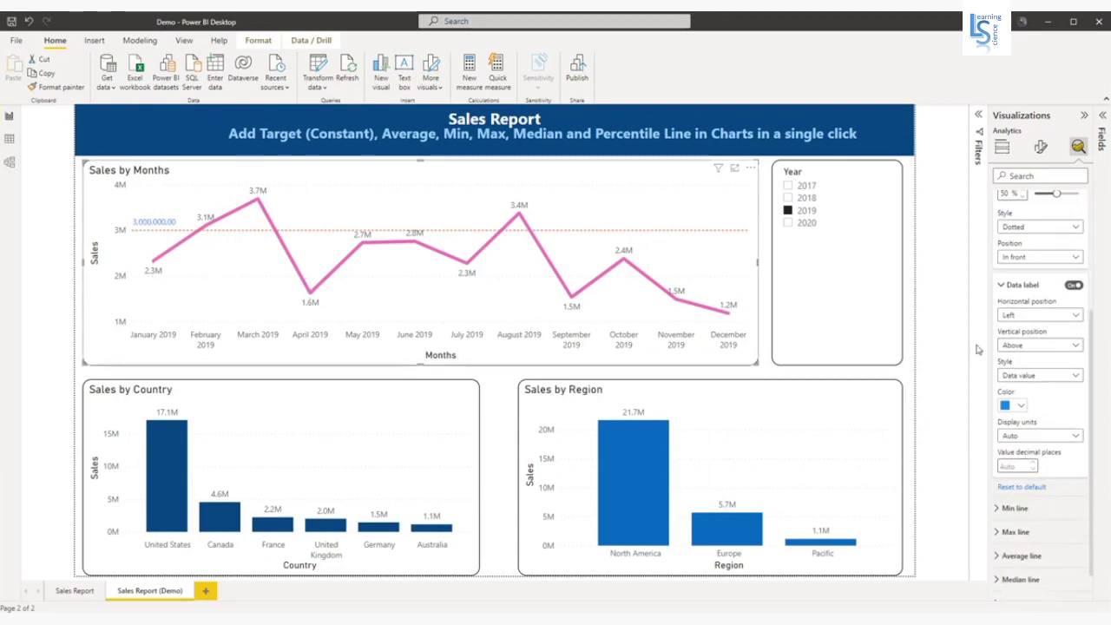
{"action": "left_click", "coordinate": [1050, 321]}
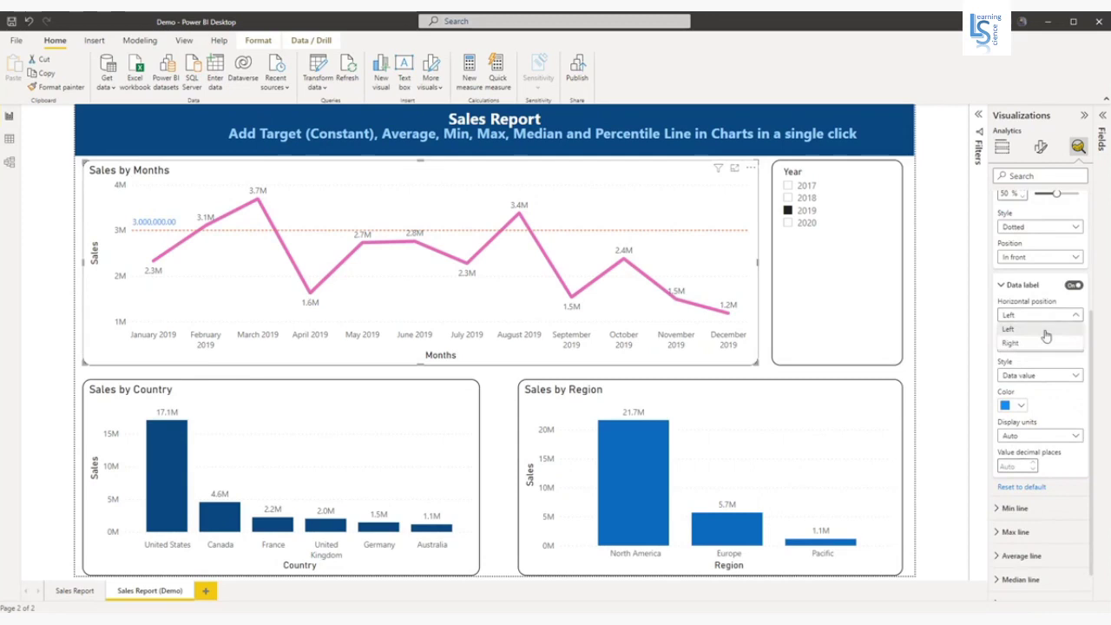
{"action": "left_click", "coordinate": [1038, 345]}
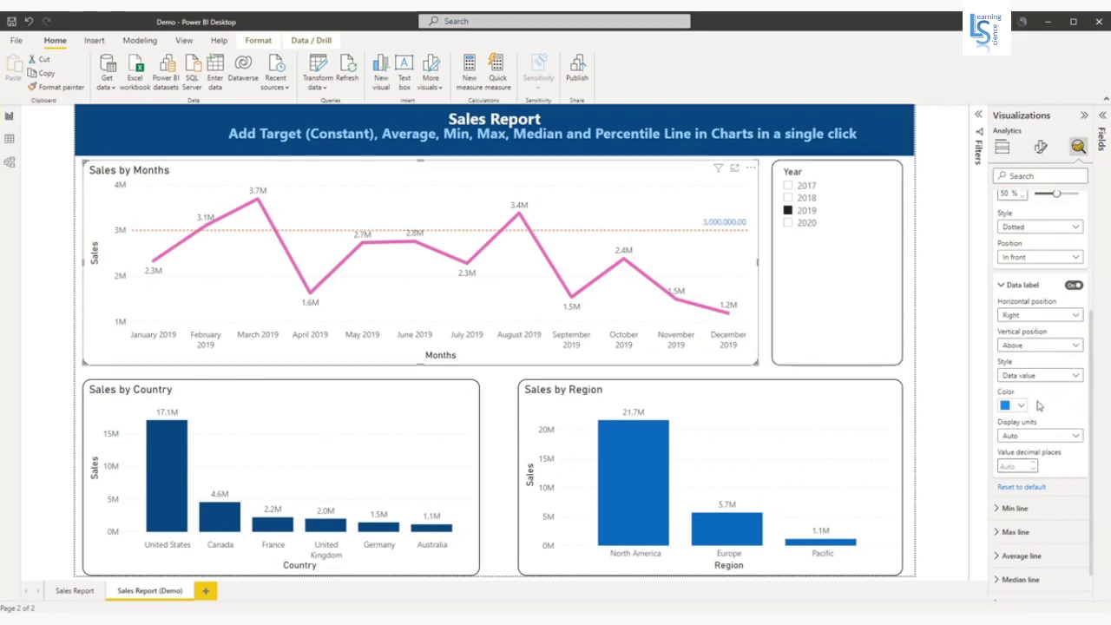
{"action": "left_click", "coordinate": [1030, 346]}
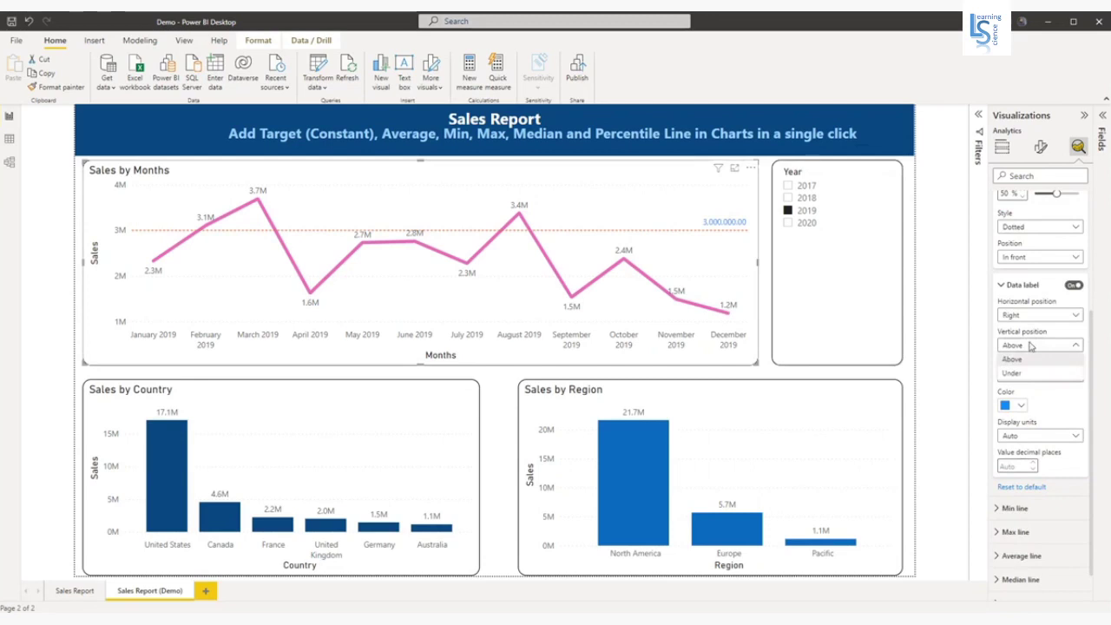
{"action": "left_click", "coordinate": [1020, 359]}
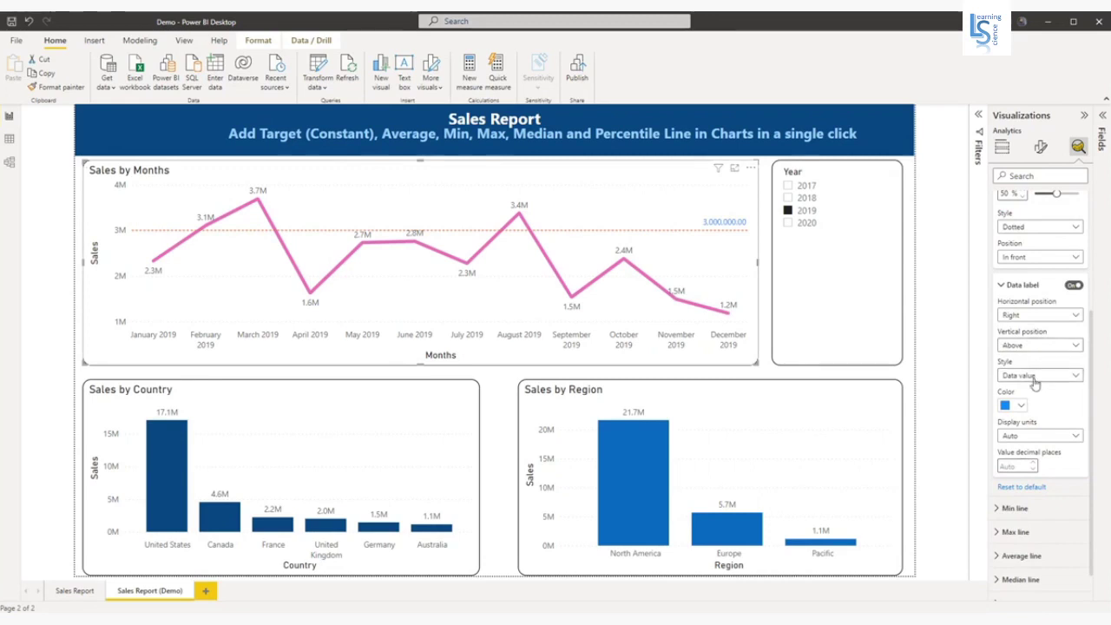
{"action": "left_click", "coordinate": [1034, 381]}
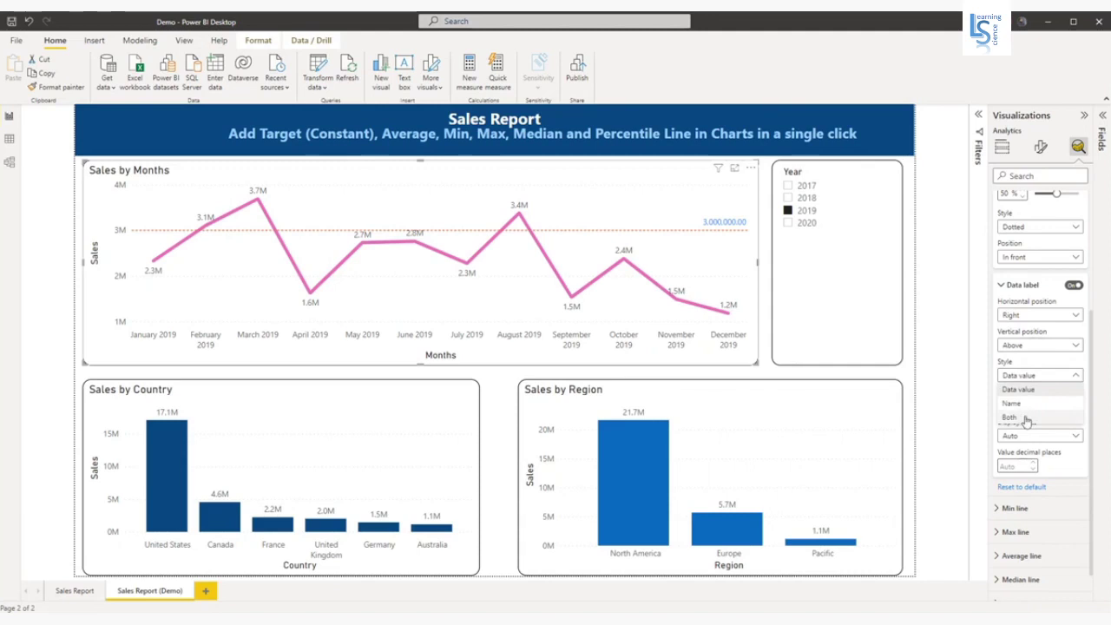
{"action": "left_click", "coordinate": [1011, 417]}
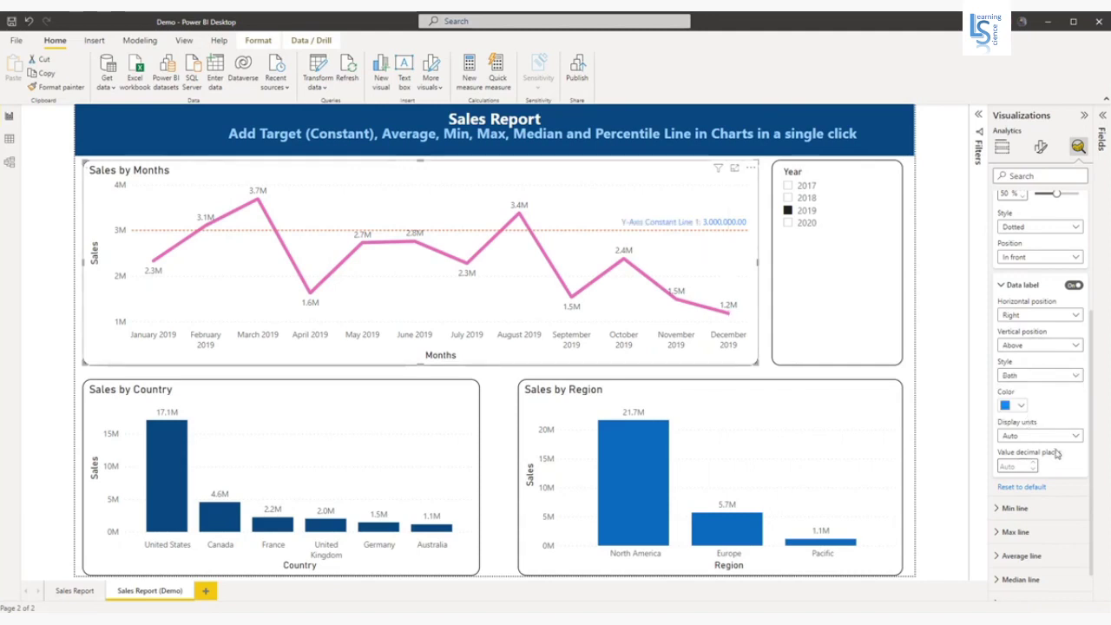
Step: Show the label's value in Millions and clear its decimal places value
{"action": "scroll", "coordinate": [1056, 453], "scroll_direction": "down", "scroll_amount": 1}
{"action": "left_click", "coordinate": [1048, 398]}
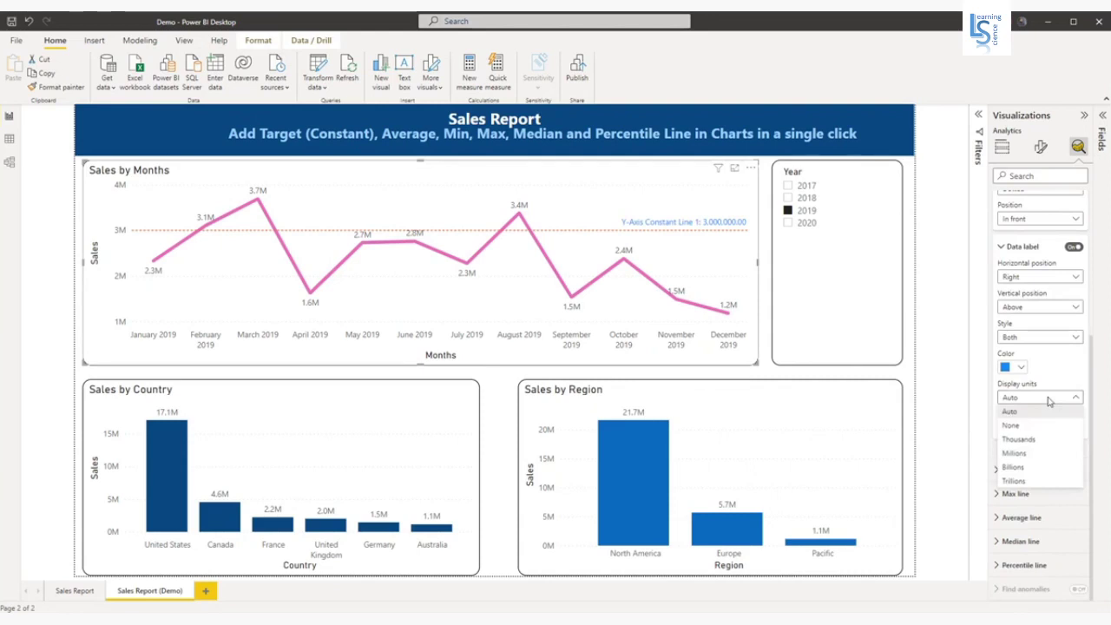
{"action": "left_click", "coordinate": [1035, 457]}
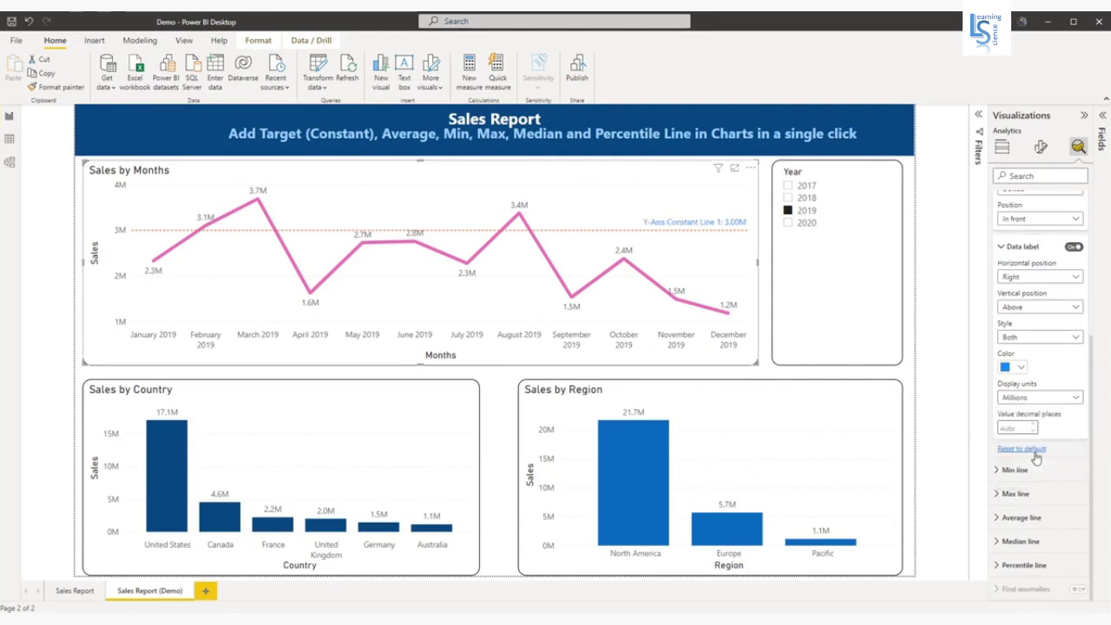
{"action": "left_click", "coordinate": [1019, 428]}
{"action": "key", "text": "BackSpace"}
Step: Set the constant line label to 2 decimal places
{"action": "type", "text": "2"}
{"action": "left_click", "coordinate": [1060, 474]}
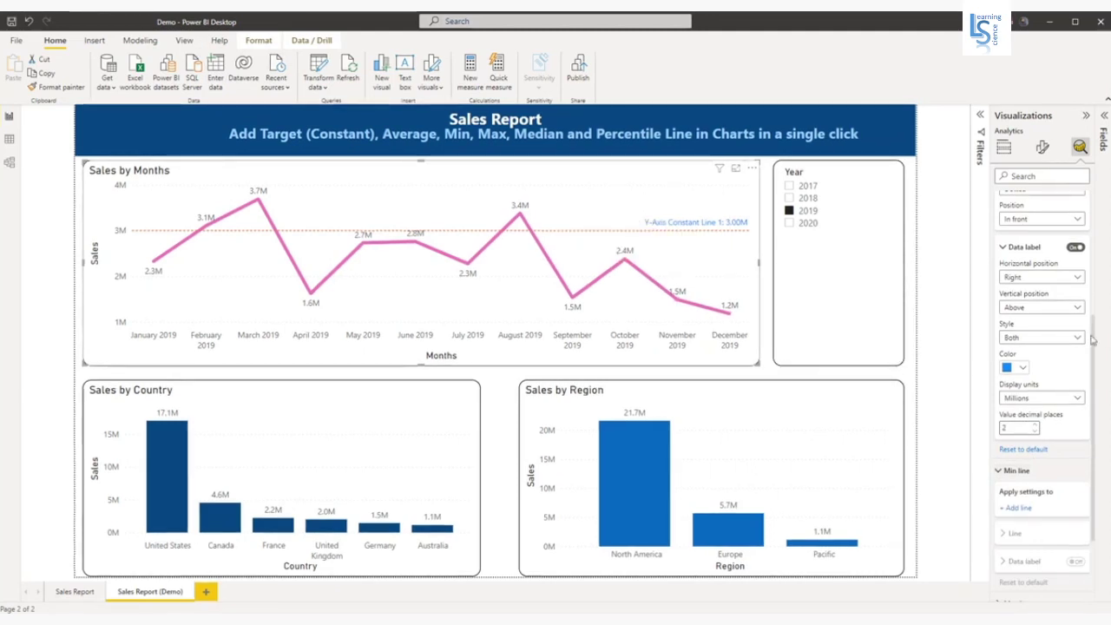
{"action": "left_click_drag", "start_coordinate": [1097, 345], "coordinate": [1098, 228]}
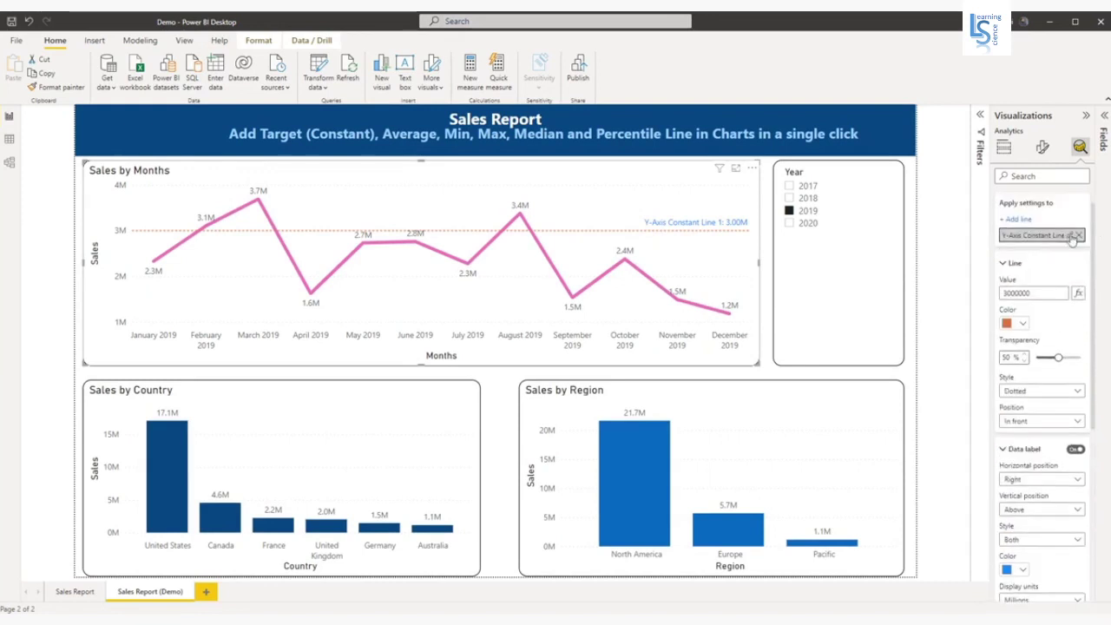
Step: Rename the constant line to Sales Target so its label reads Sales Target: 3.00M
{"action": "left_click", "coordinate": [1071, 236]}
{"action": "type", "text": "Sales Target"}
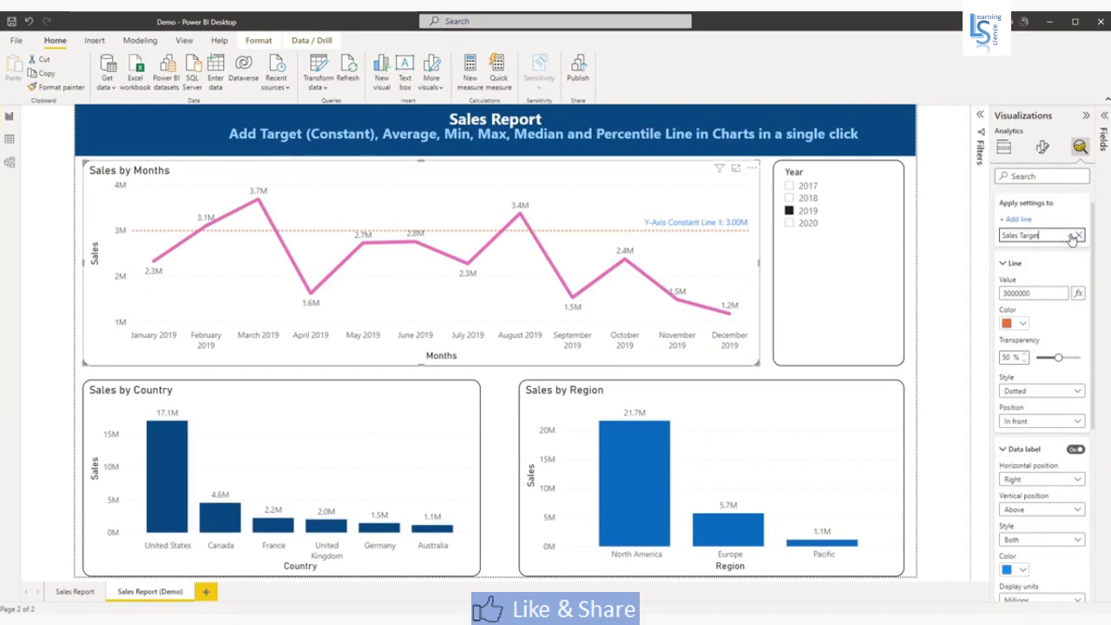
{"action": "key", "text": "Return"}
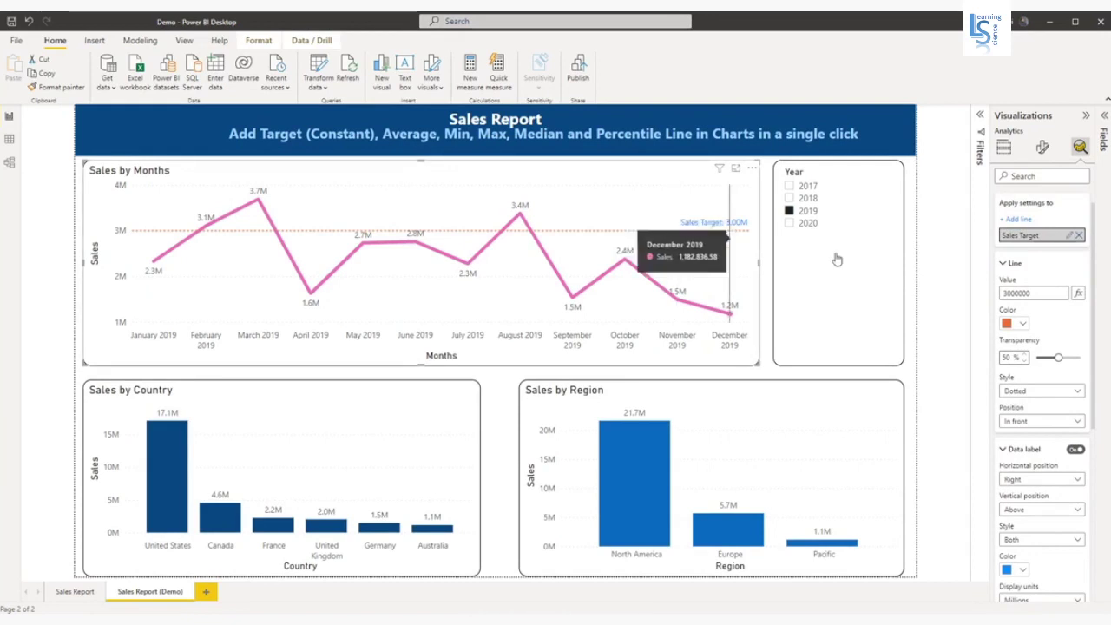
{"action": "scroll", "coordinate": [1011, 226], "scroll_direction": "up", "scroll_amount": 1}
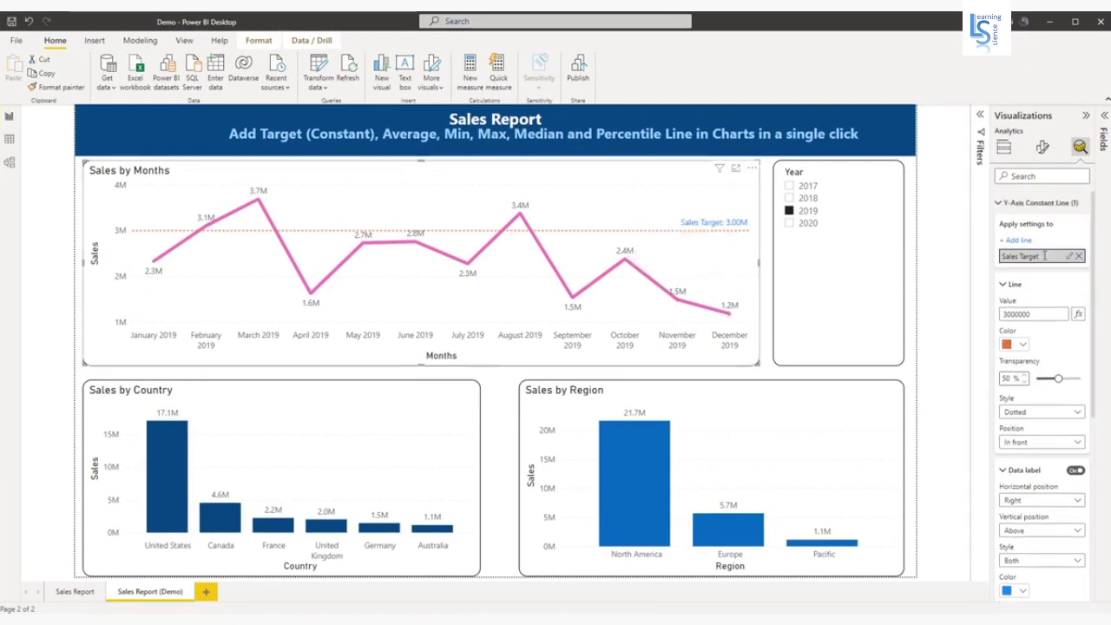
{"action": "left_click", "coordinate": [1004, 207]}
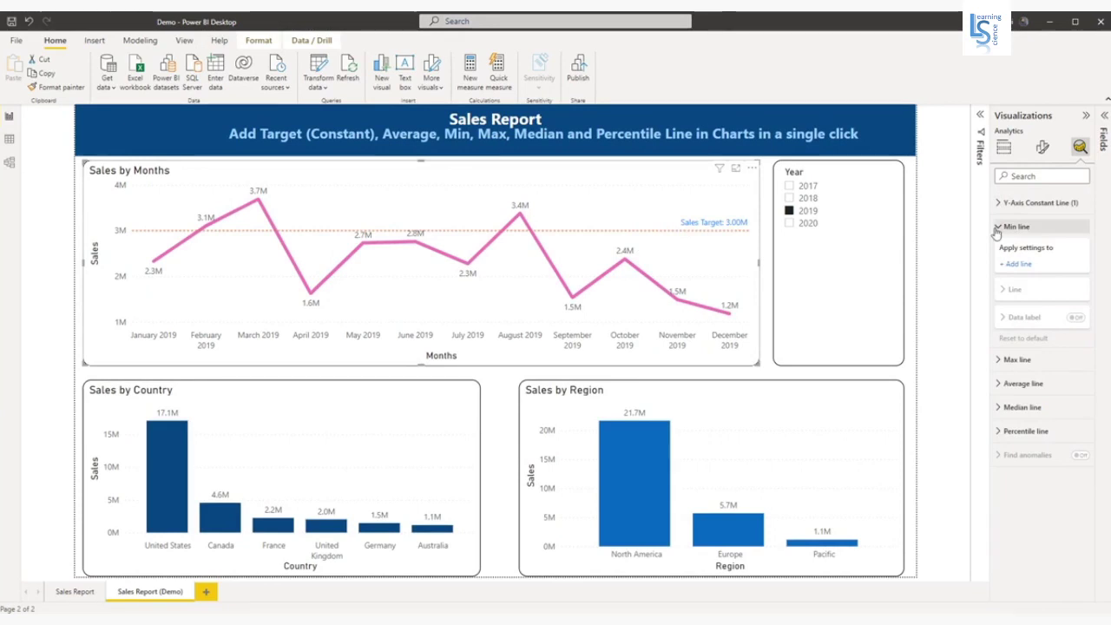
{"action": "left_click", "coordinate": [998, 227]}
Step: Add an average line to Sales by Months, coloured black with a dotted style
{"action": "left_click", "coordinate": [1000, 275]}
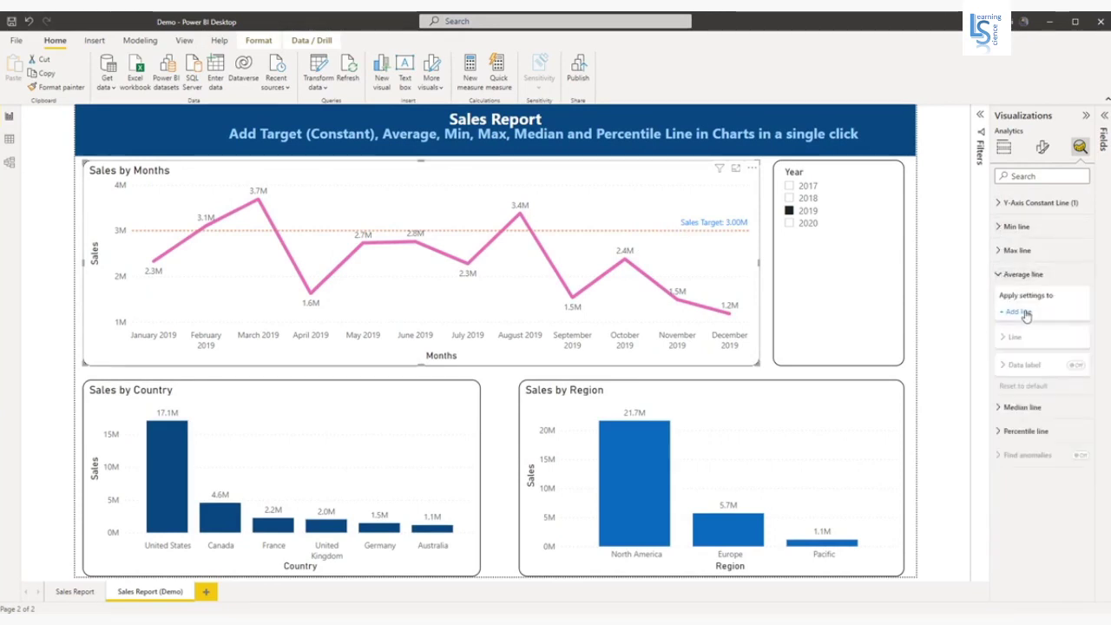
{"action": "left_click", "coordinate": [1022, 313]}
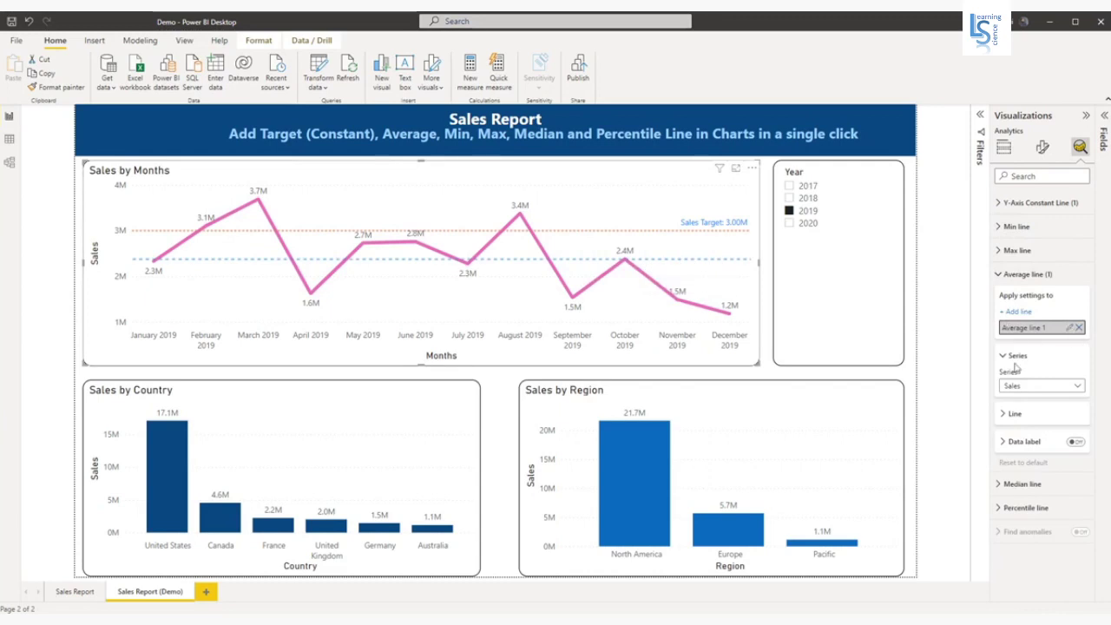
{"action": "left_click", "coordinate": [1004, 420]}
{"action": "scroll", "coordinate": [1028, 392], "scroll_direction": "down", "scroll_amount": 1}
{"action": "left_click", "coordinate": [1024, 385]}
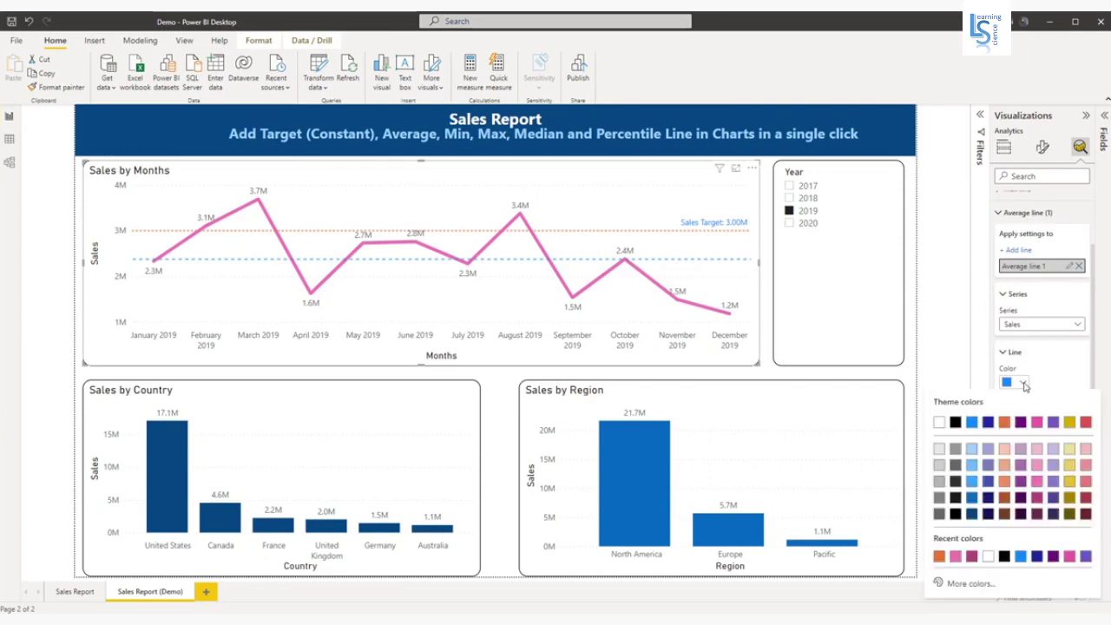
{"action": "left_click", "coordinate": [955, 422]}
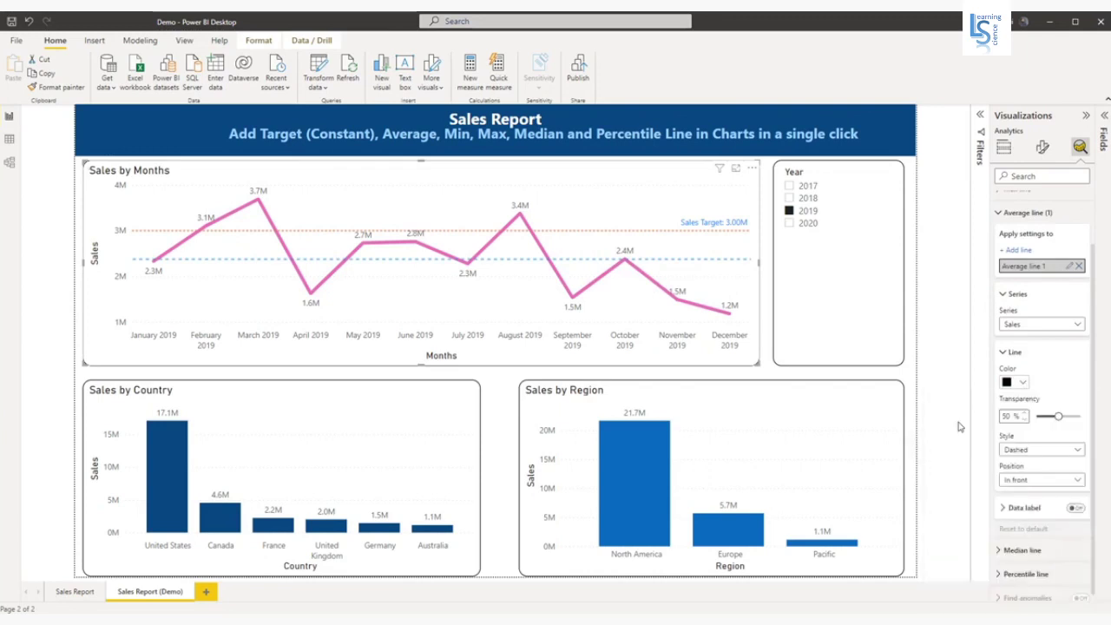
{"action": "scroll", "coordinate": [1052, 446], "scroll_direction": "down", "scroll_amount": 1}
{"action": "left_click", "coordinate": [1051, 444]}
{"action": "left_click", "coordinate": [1029, 483]}
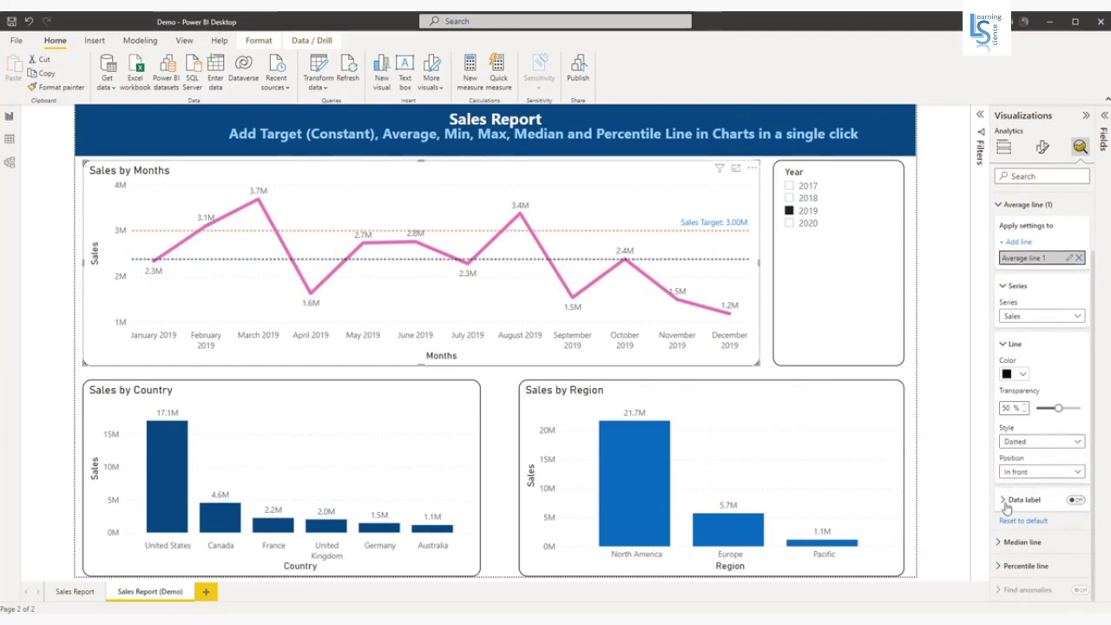
Step: Turn on the average line's data label, placed at the right and showing both name and value
{"action": "left_click", "coordinate": [1077, 502]}
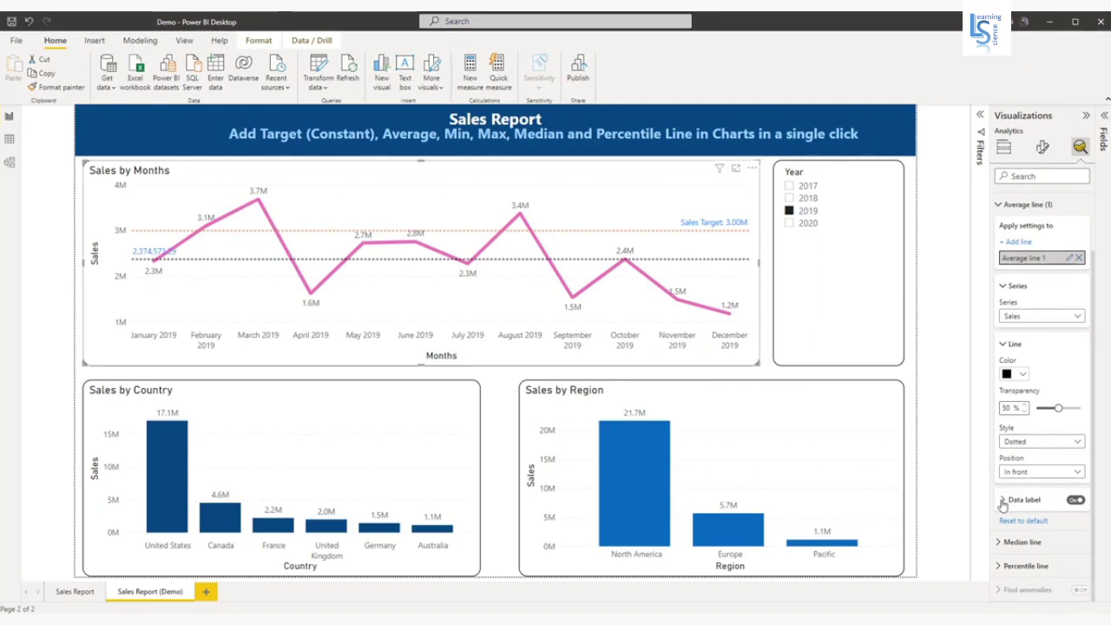
{"action": "scroll", "coordinate": [1042, 495], "scroll_direction": "down", "scroll_amount": 2}
{"action": "left_click", "coordinate": [1038, 349]}
{"action": "left_click", "coordinate": [1039, 375]}
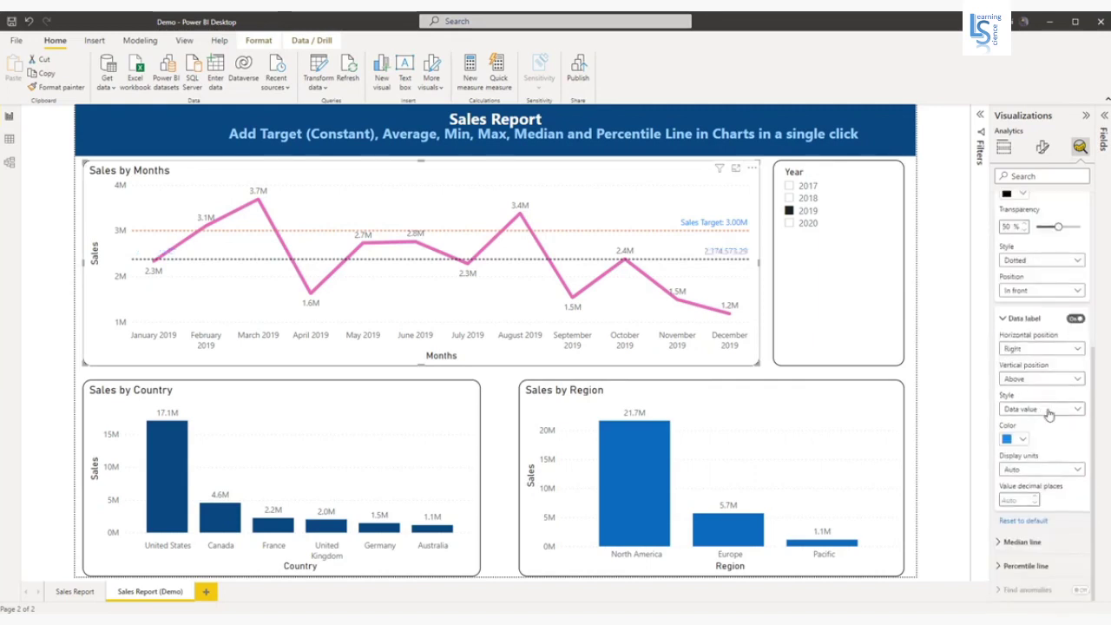
{"action": "left_click", "coordinate": [1047, 409]}
{"action": "left_click", "coordinate": [1031, 451]}
Step: Make the average line label black, in Millions, with 2 decimal places
{"action": "left_click", "coordinate": [1024, 441]}
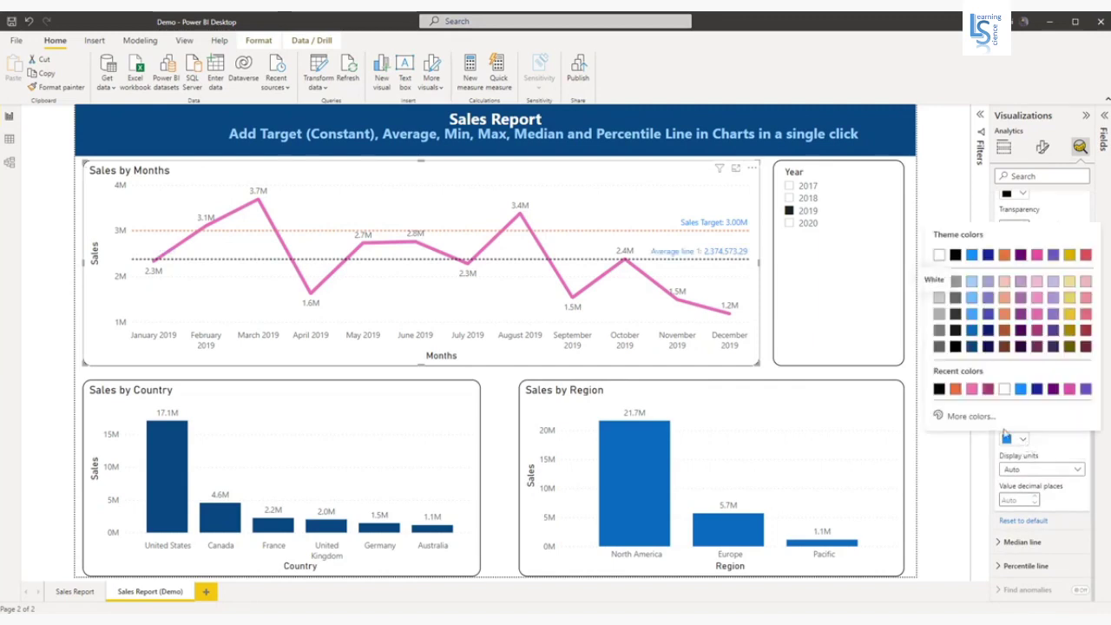
{"action": "left_click", "coordinate": [939, 390]}
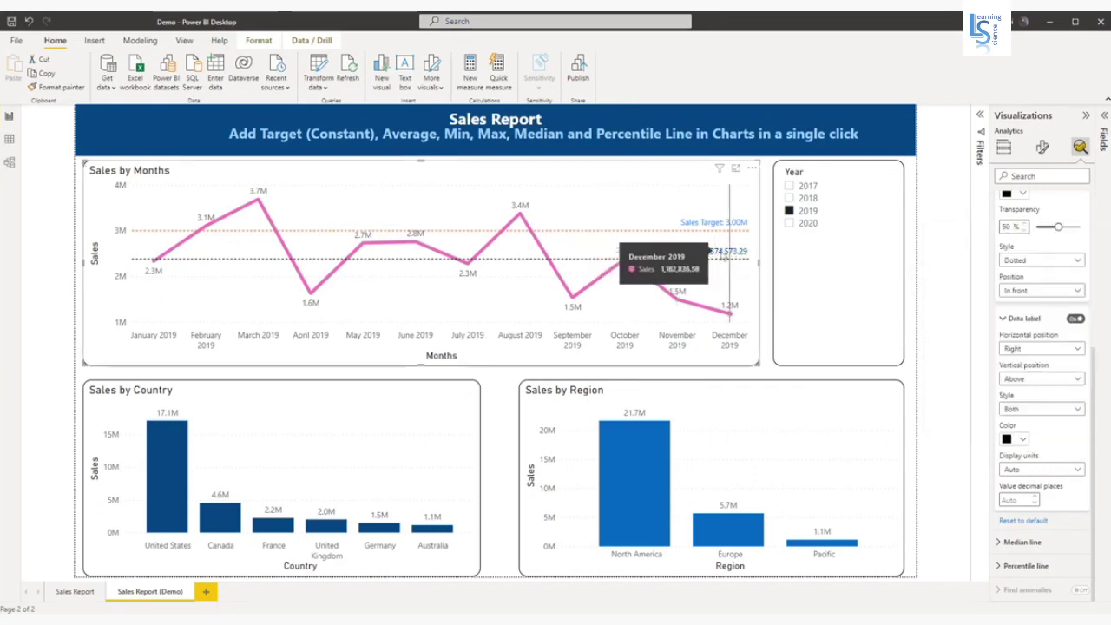
{"action": "left_click", "coordinate": [1041, 470]}
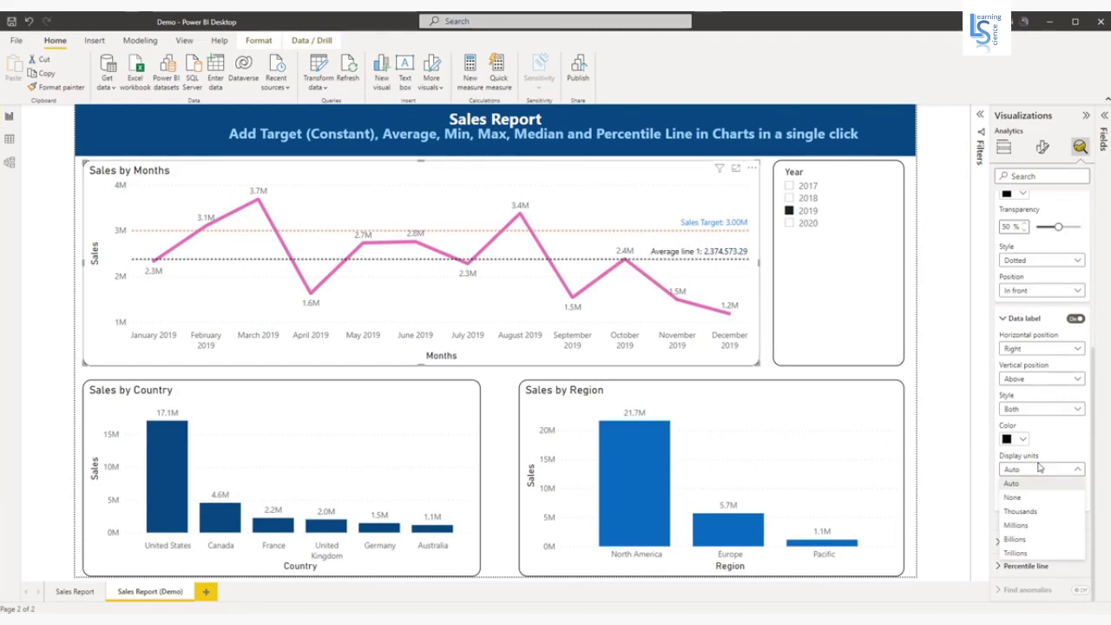
{"action": "left_click", "coordinate": [1029, 525]}
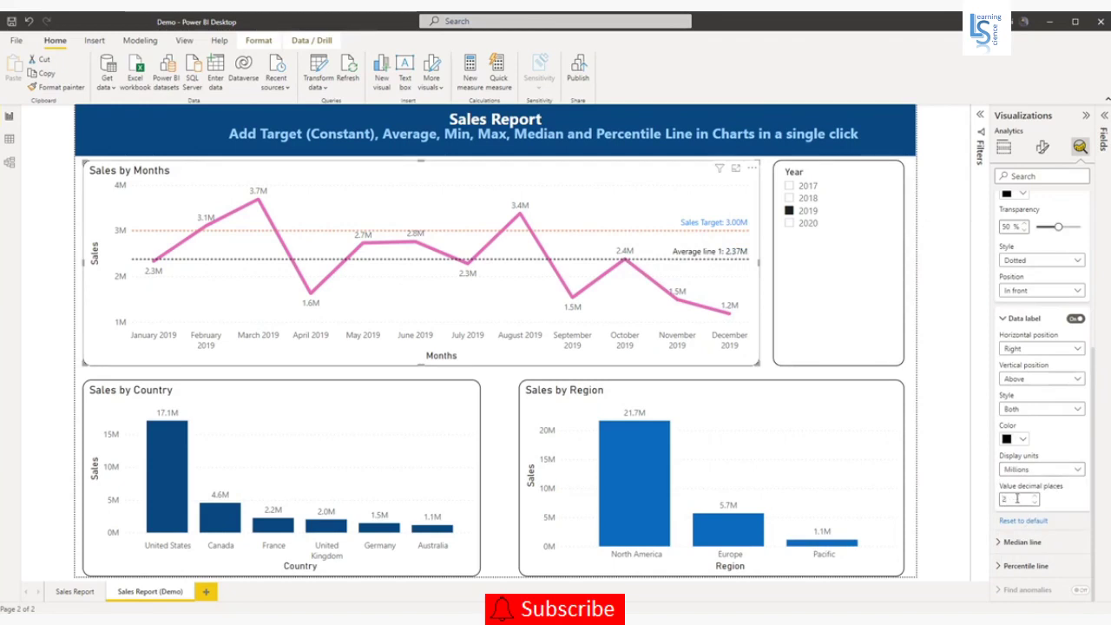
{"action": "left_click", "coordinate": [1027, 499]}
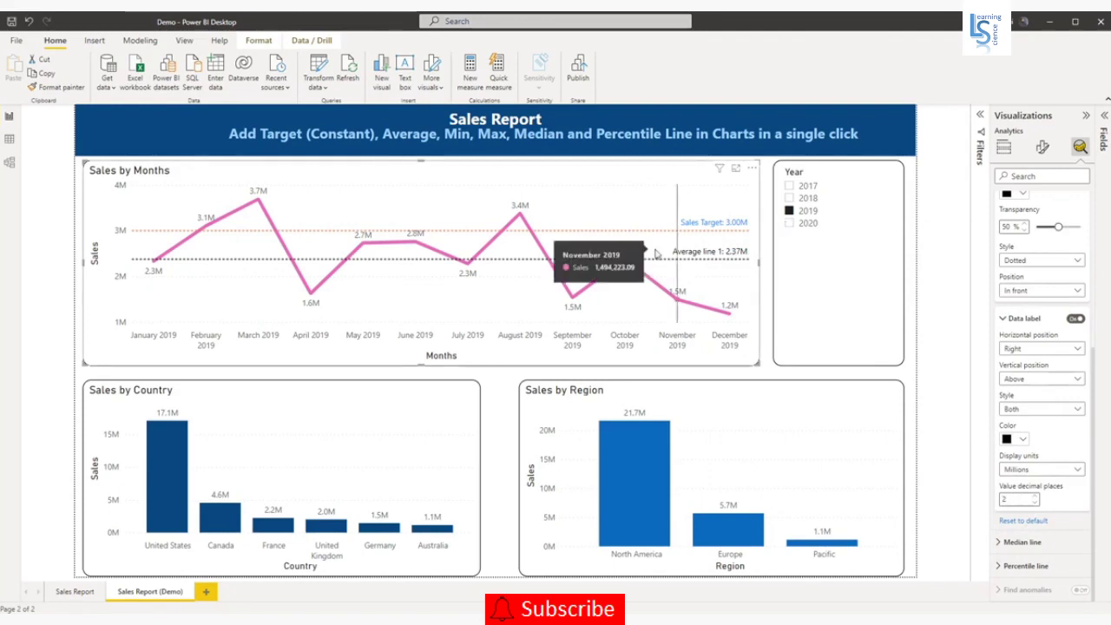
Step: Add a max line and a min line to the Sales by Country chart
{"action": "scroll", "coordinate": [1042, 347], "scroll_direction": "up", "scroll_amount": 5}
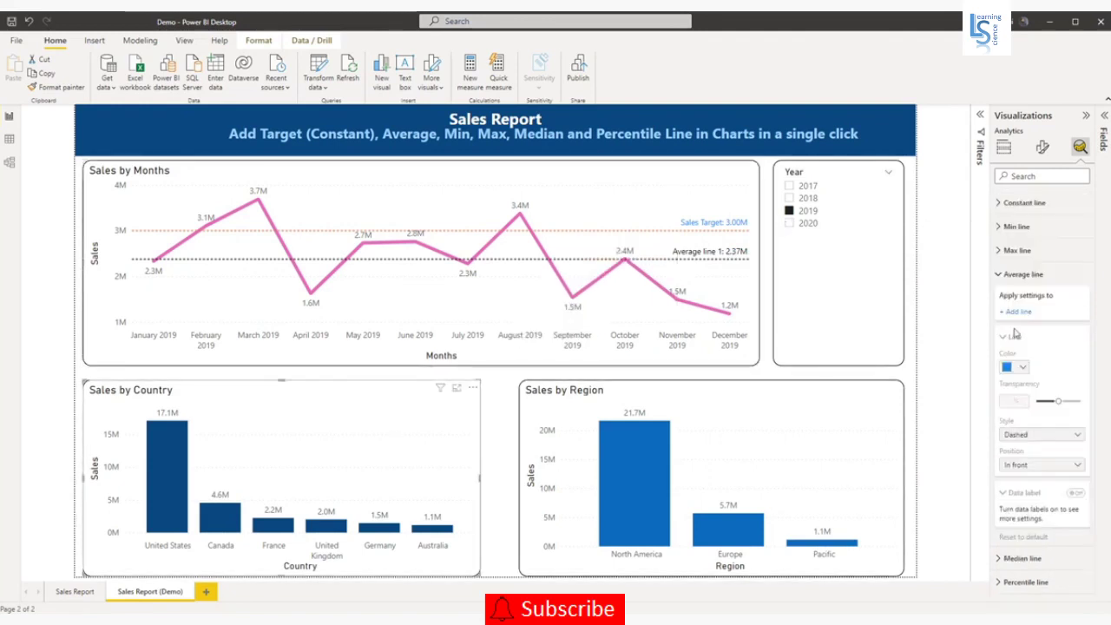
{"action": "left_click", "coordinate": [1000, 276]}
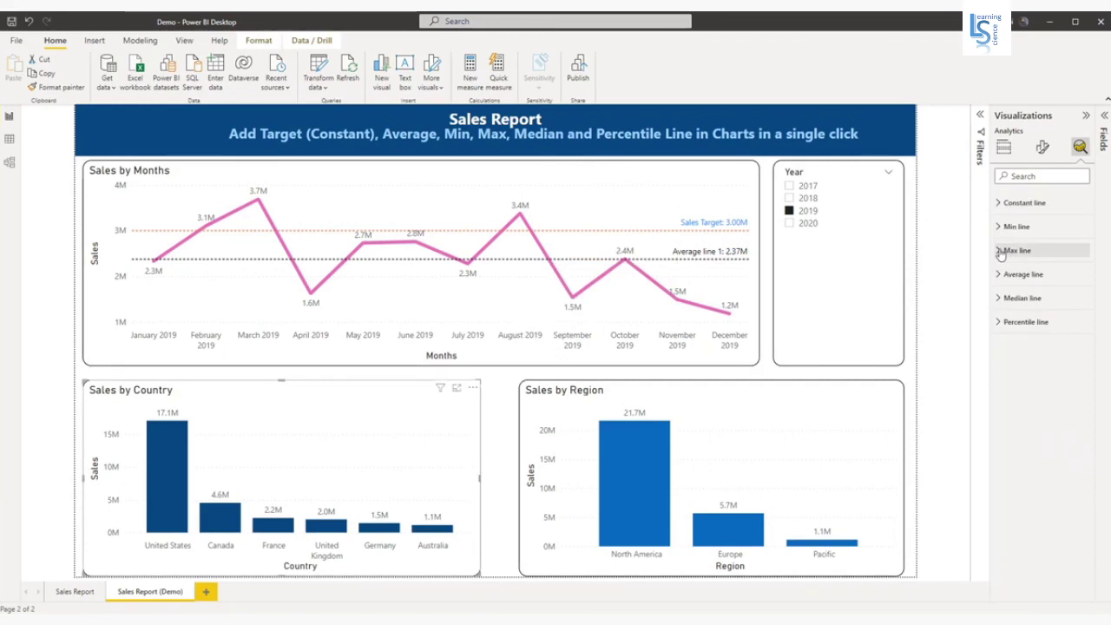
{"action": "left_click", "coordinate": [1008, 251]}
{"action": "left_click", "coordinate": [1017, 288]}
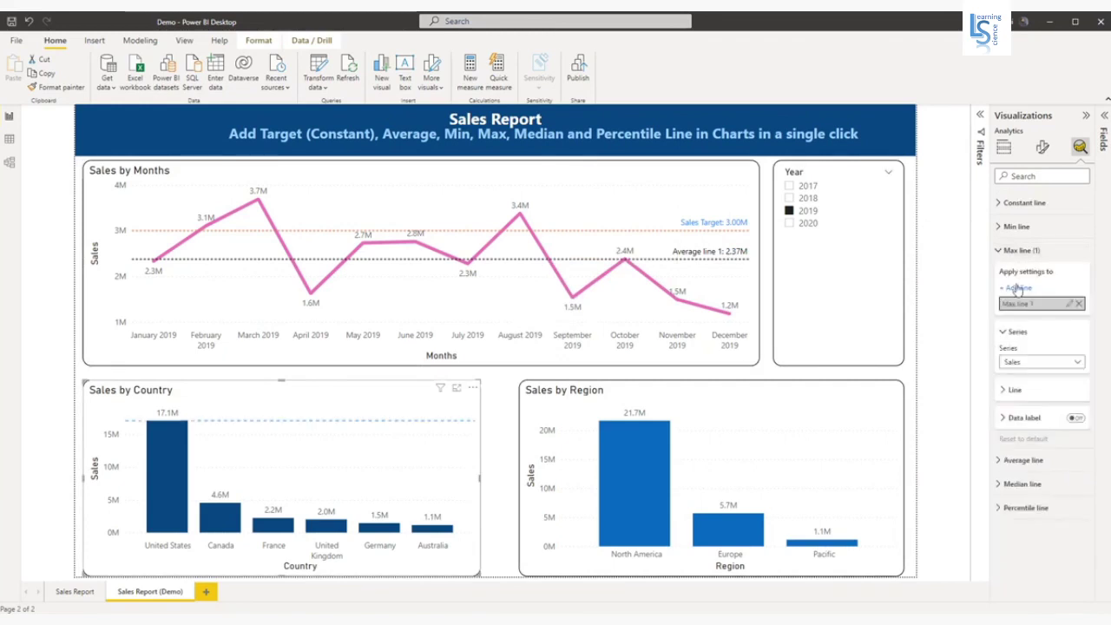
{"action": "left_click", "coordinate": [1001, 251]}
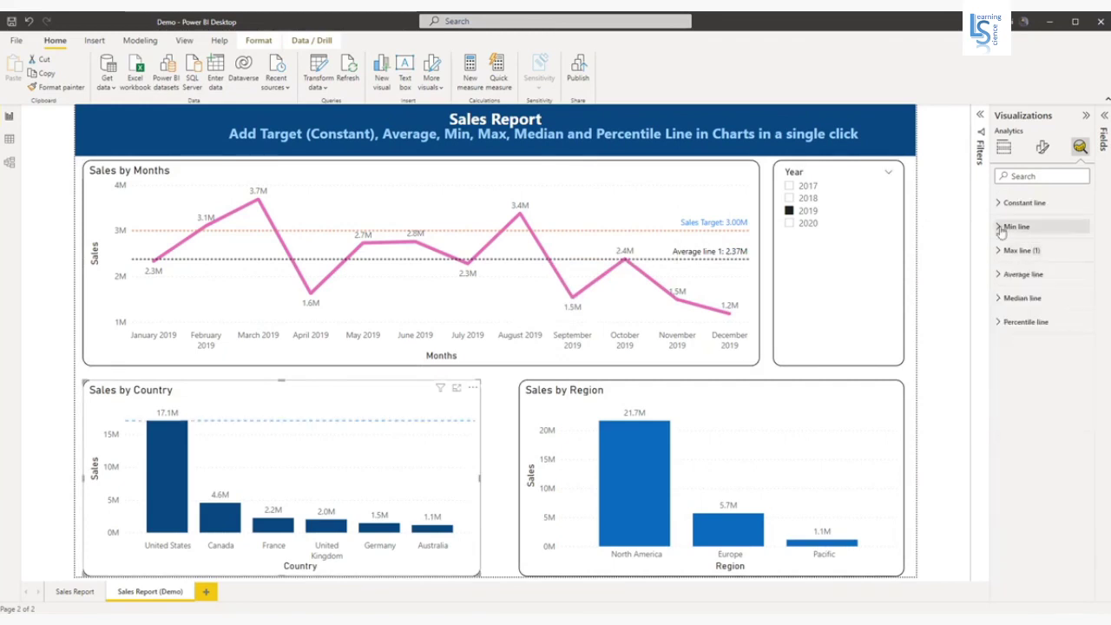
{"action": "left_click", "coordinate": [999, 227]}
{"action": "left_click", "coordinate": [1019, 265]}
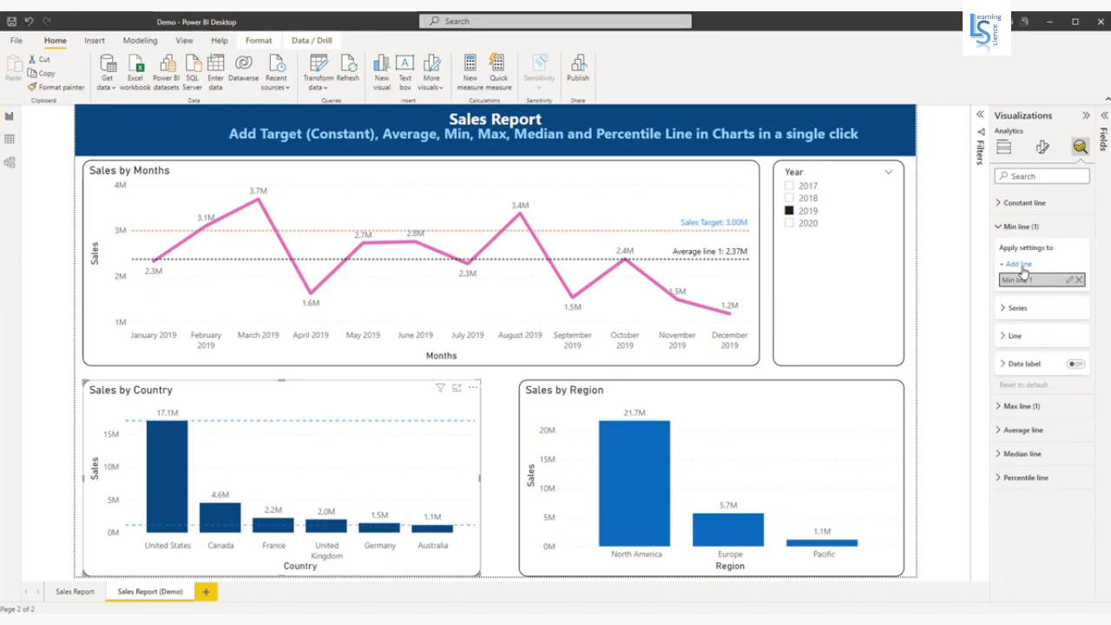
Step: Add median, percentile and average lines to the Sales by Region chart
{"action": "left_click", "coordinate": [831, 419]}
{"action": "left_click", "coordinate": [1002, 226]}
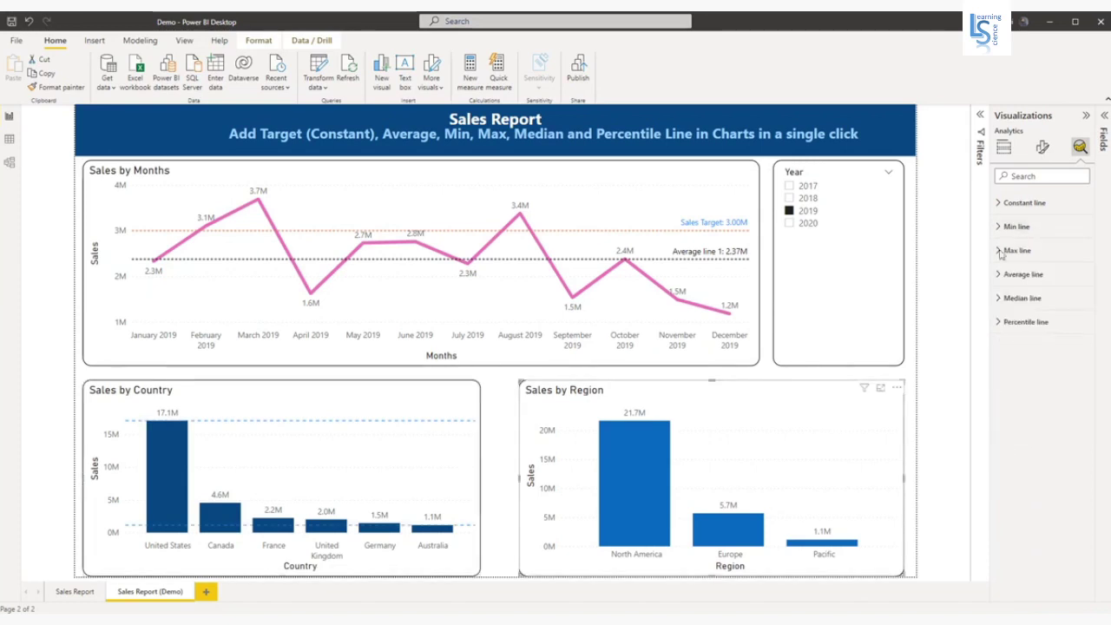
{"action": "left_click", "coordinate": [998, 299]}
{"action": "left_click", "coordinate": [1026, 337]}
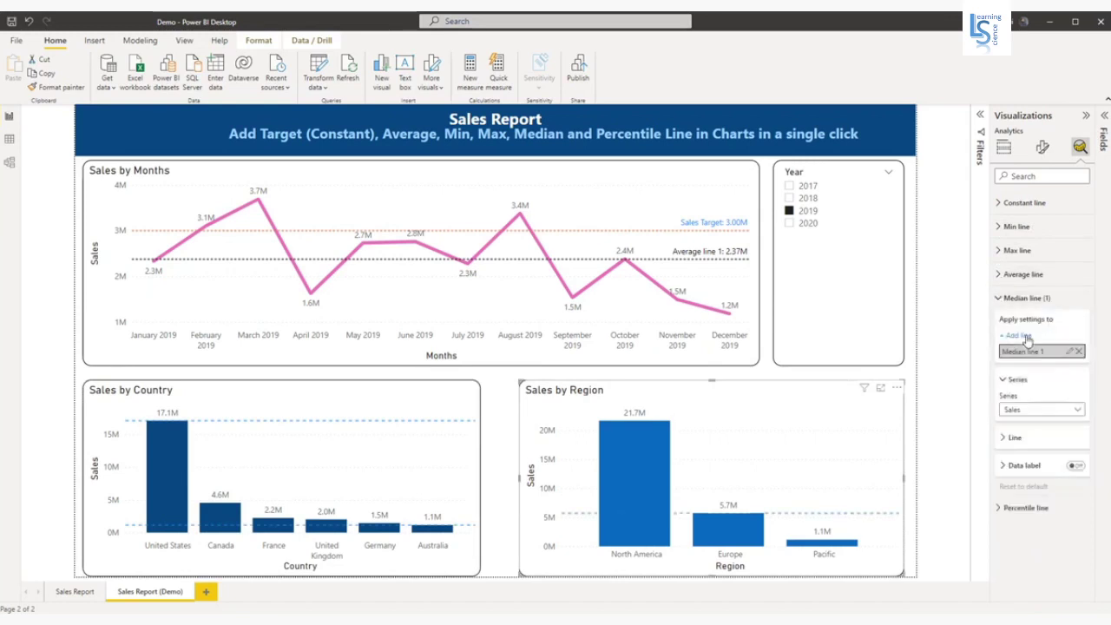
{"action": "left_click", "coordinate": [998, 298]}
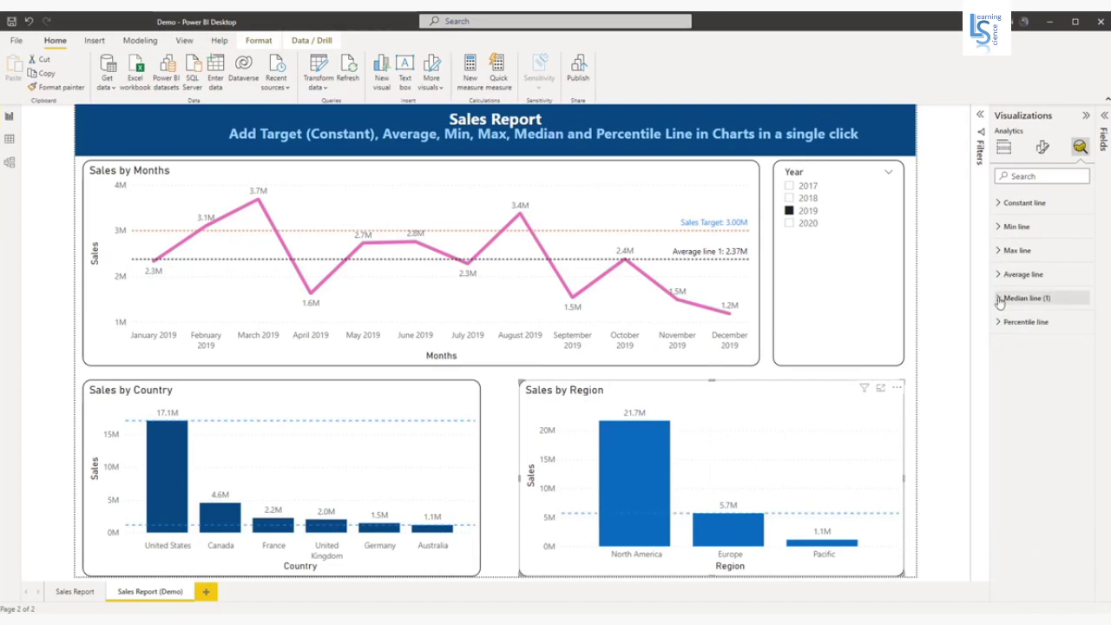
{"action": "left_click", "coordinate": [1001, 323]}
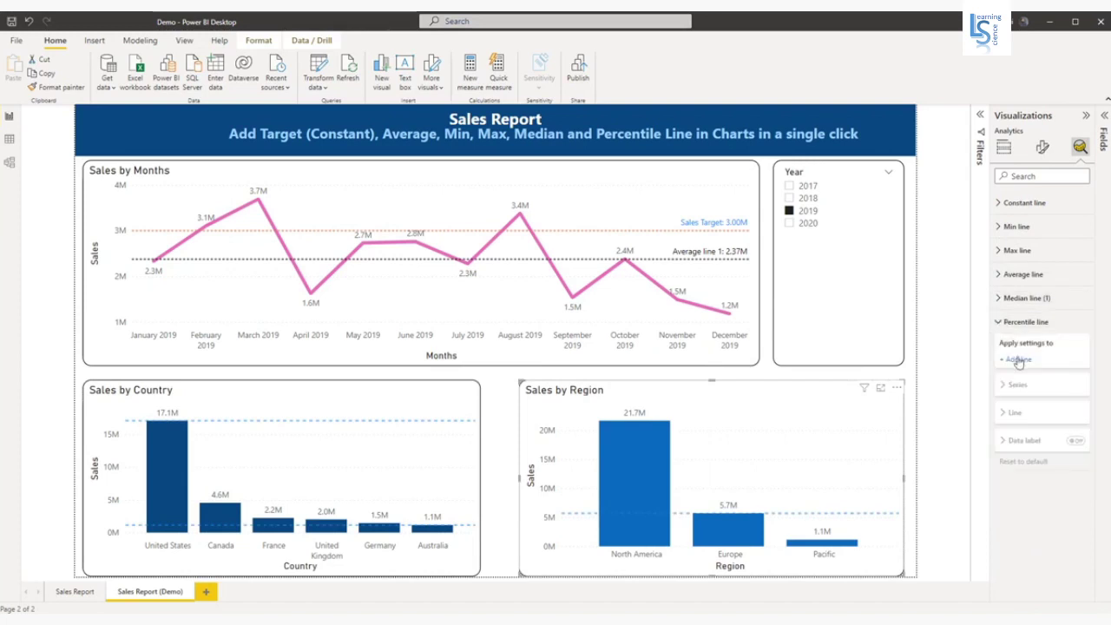
{"action": "left_click", "coordinate": [1019, 359]}
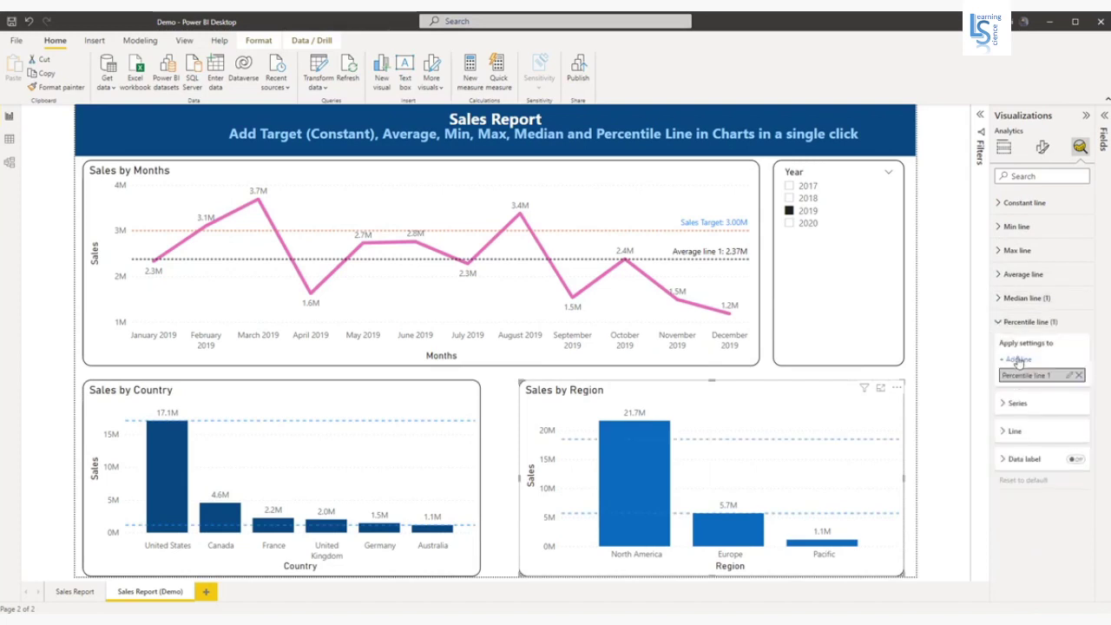
{"action": "left_click", "coordinate": [999, 274]}
{"action": "left_click", "coordinate": [1017, 313]}
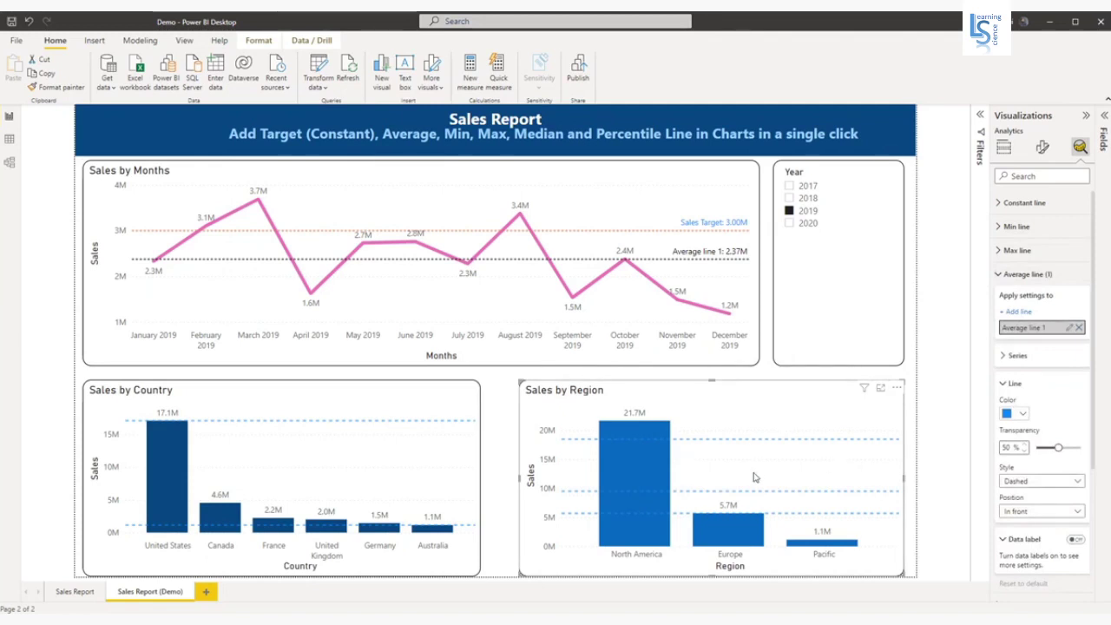
{"action": "left_click", "coordinate": [1000, 274]}
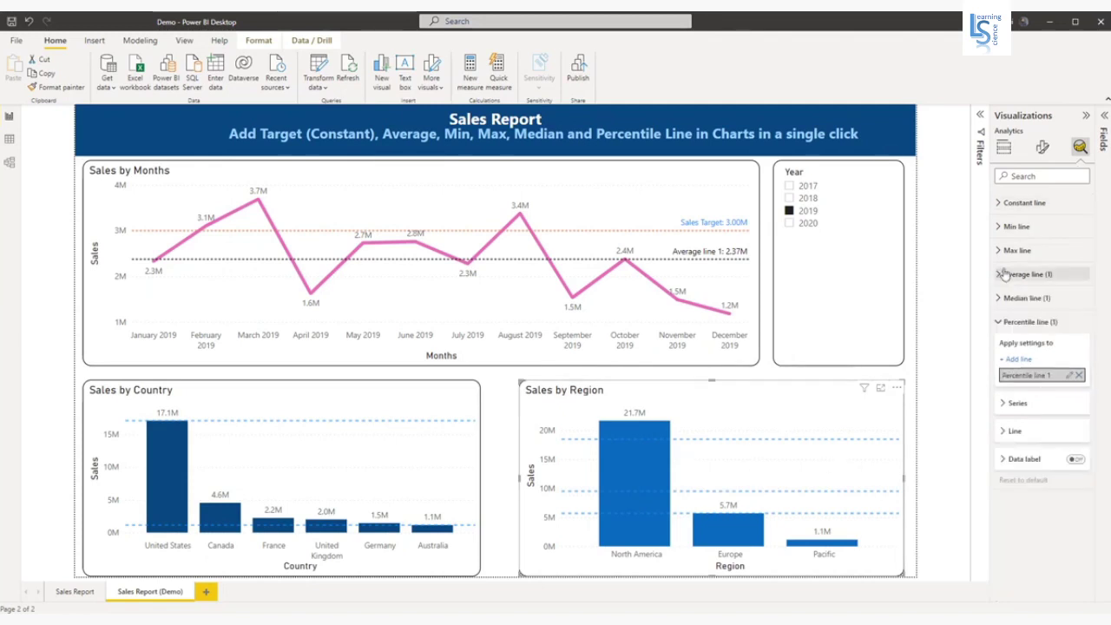
{"action": "left_click", "coordinate": [1006, 321]}
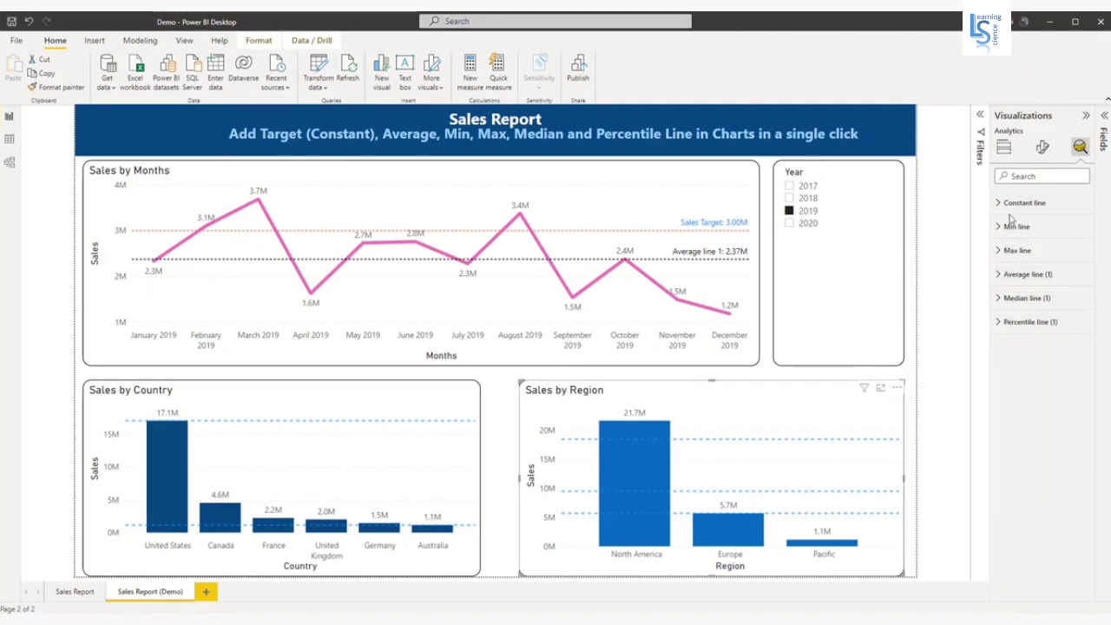